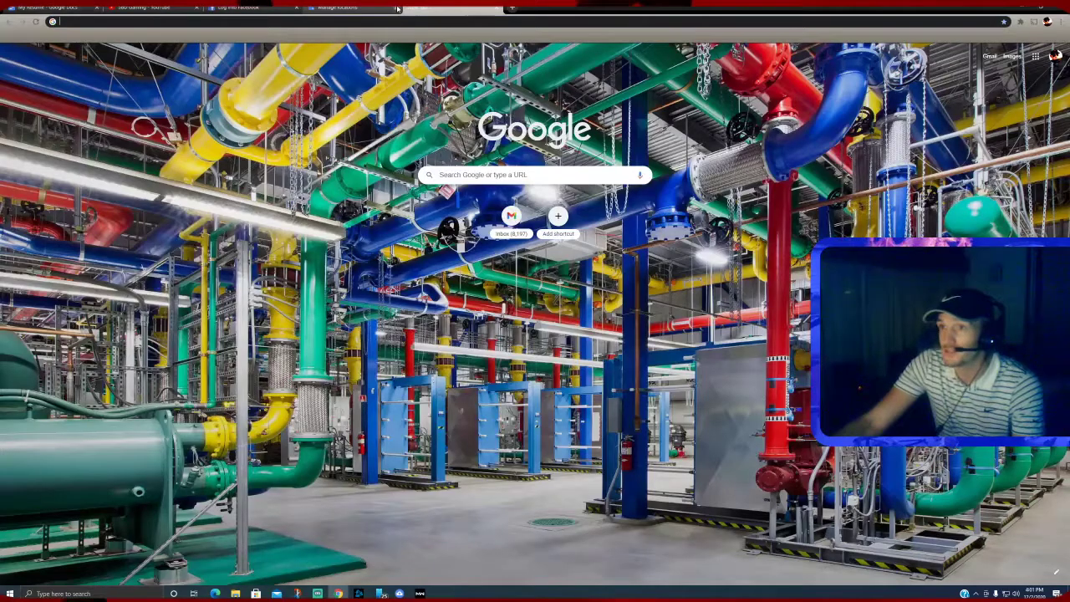
- Open Google Sites from the new tab page and create a blank site
left_click(1035, 56)
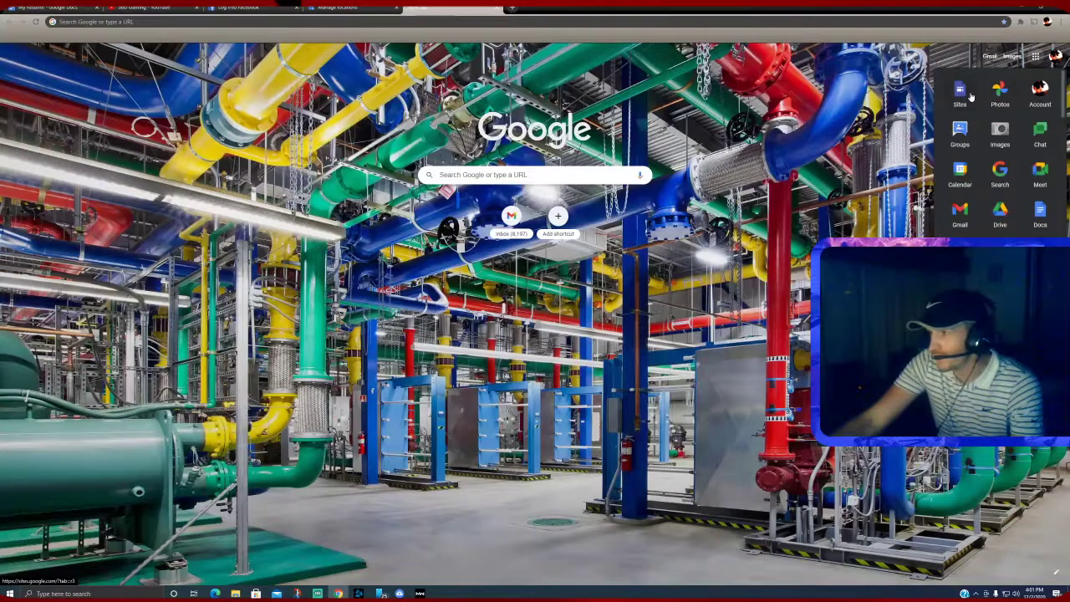
left_click(937, 105)
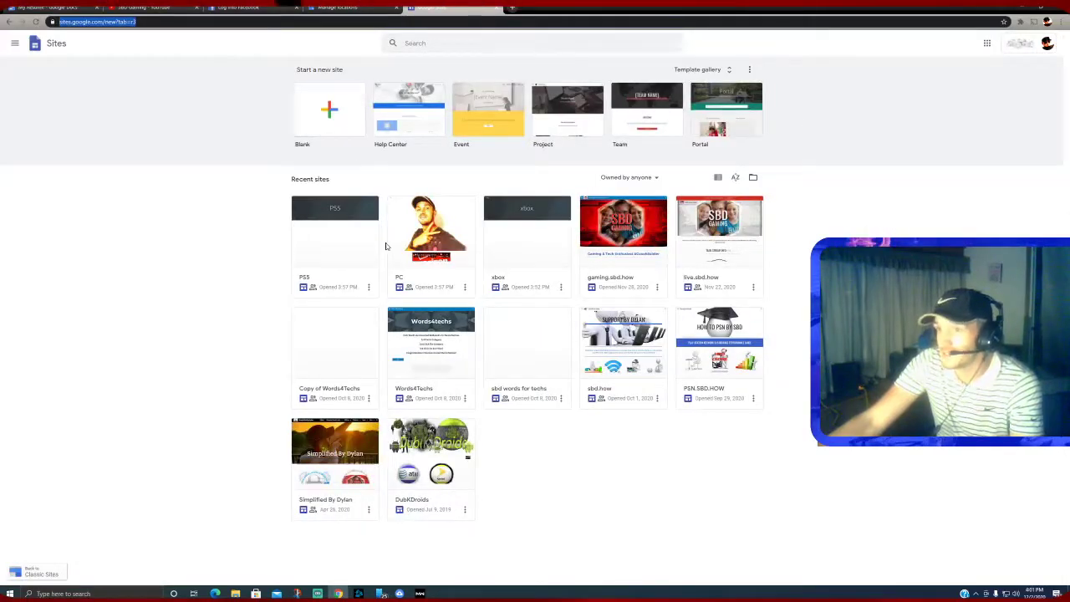
left_click(330, 110)
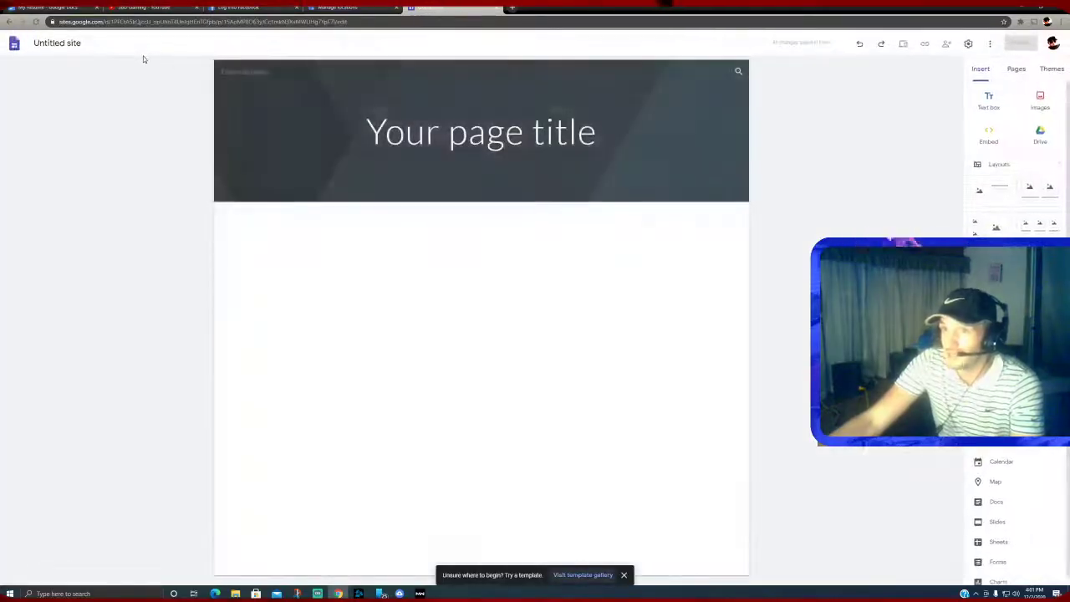
- Replace the placeholder page title in the header with "Laptop"
triple_click(480, 131)
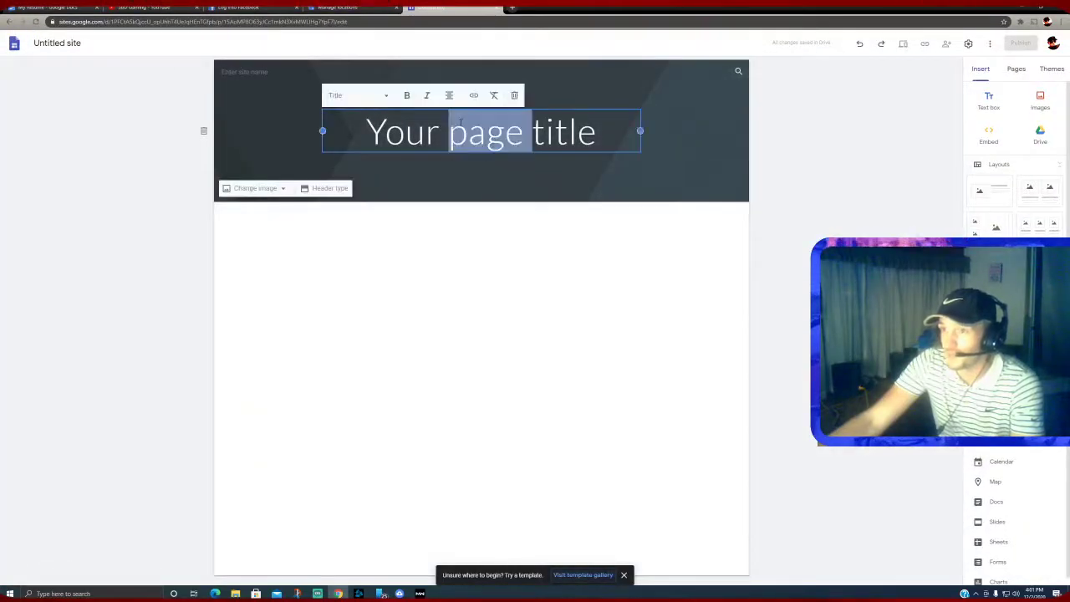
type("Laq")
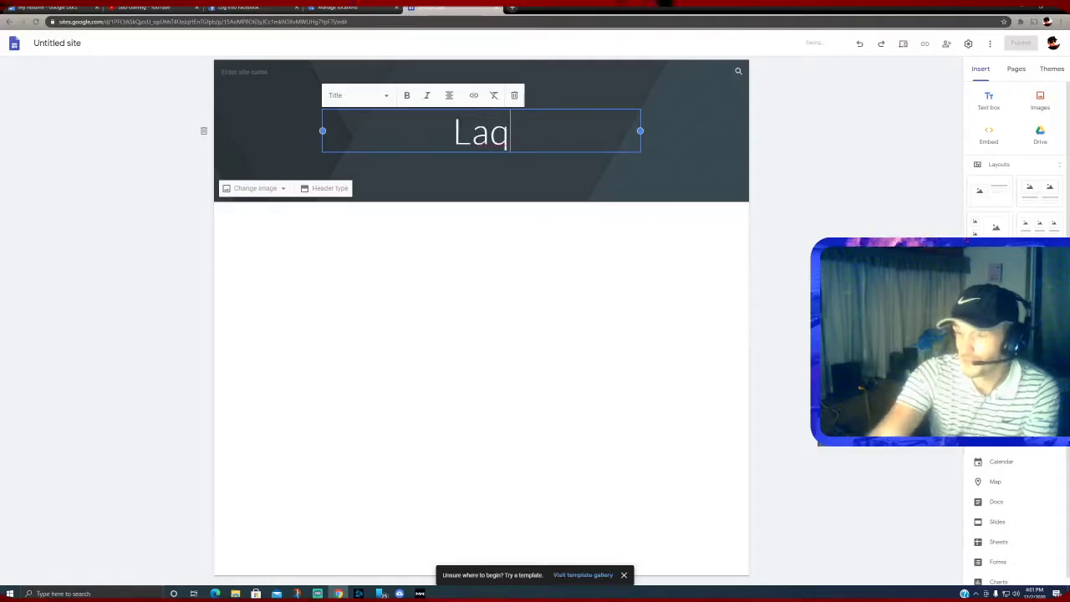
key("BackSpace")
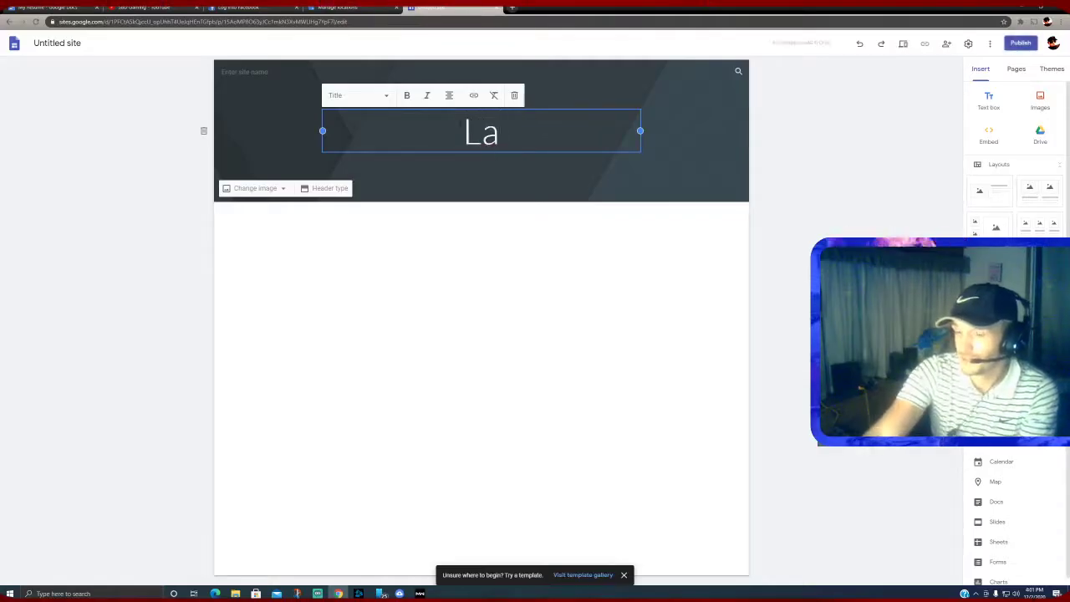
type("ap")
key("BackSpace")
key("BackSpace")
key("BackSpace")
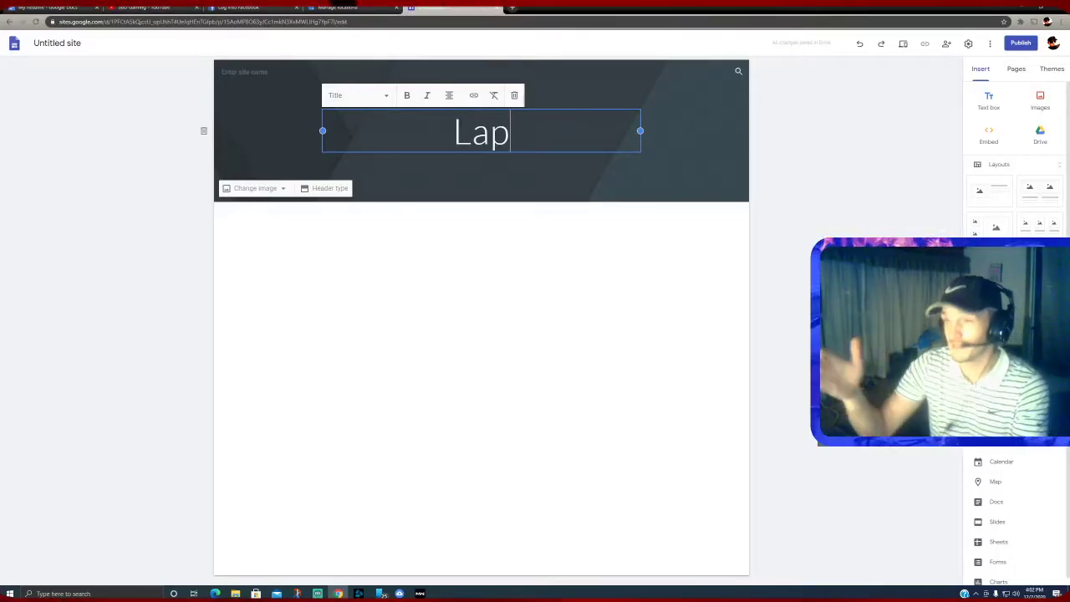
type("top")
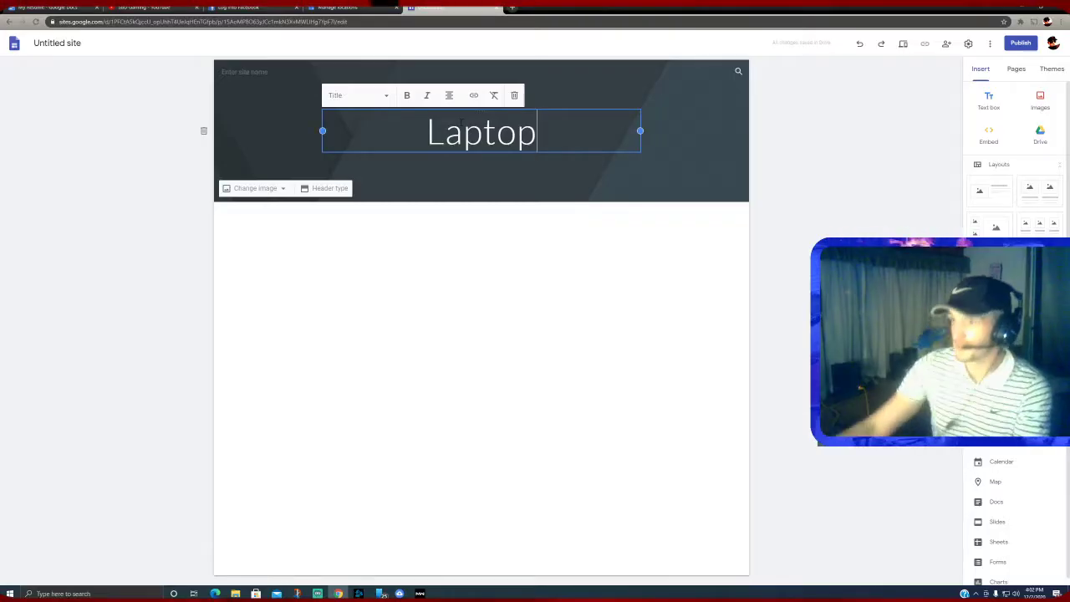
left_click(811, 137)
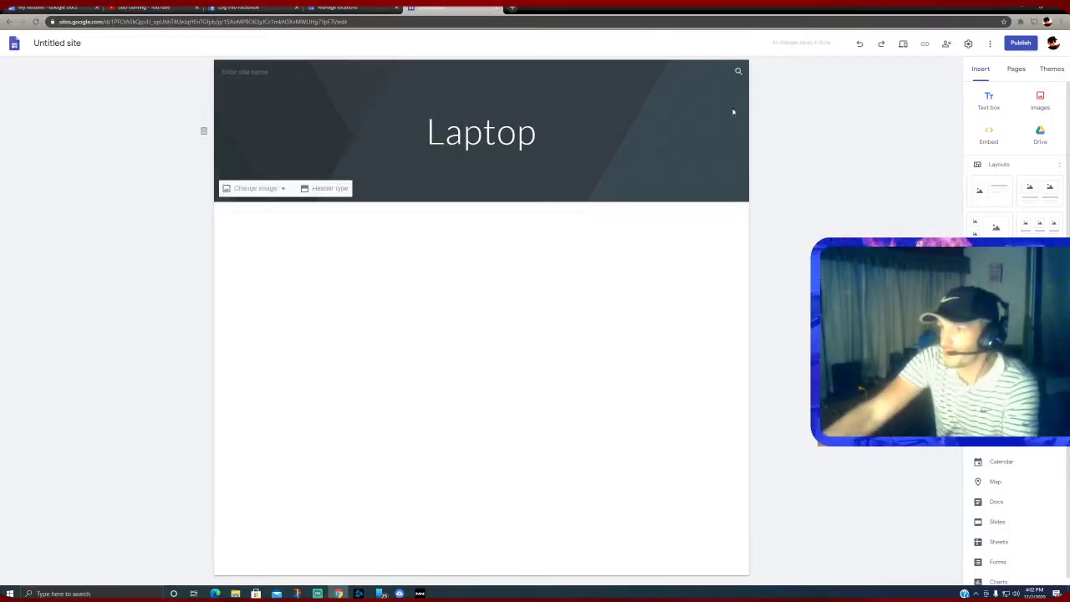
- Publish the site with the web address "laptop"
left_click(1022, 44)
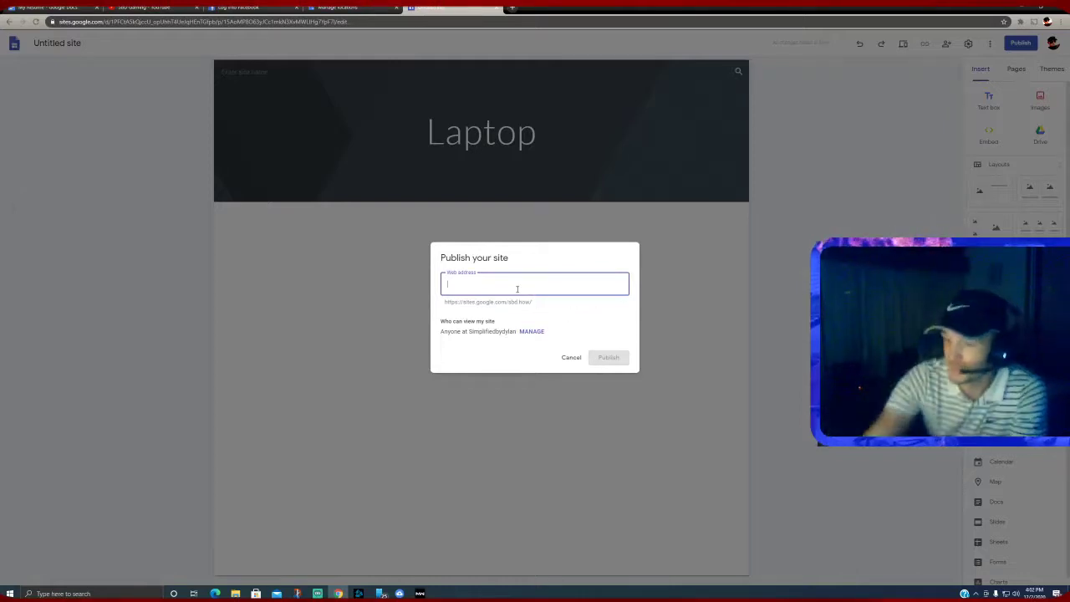
type("l")
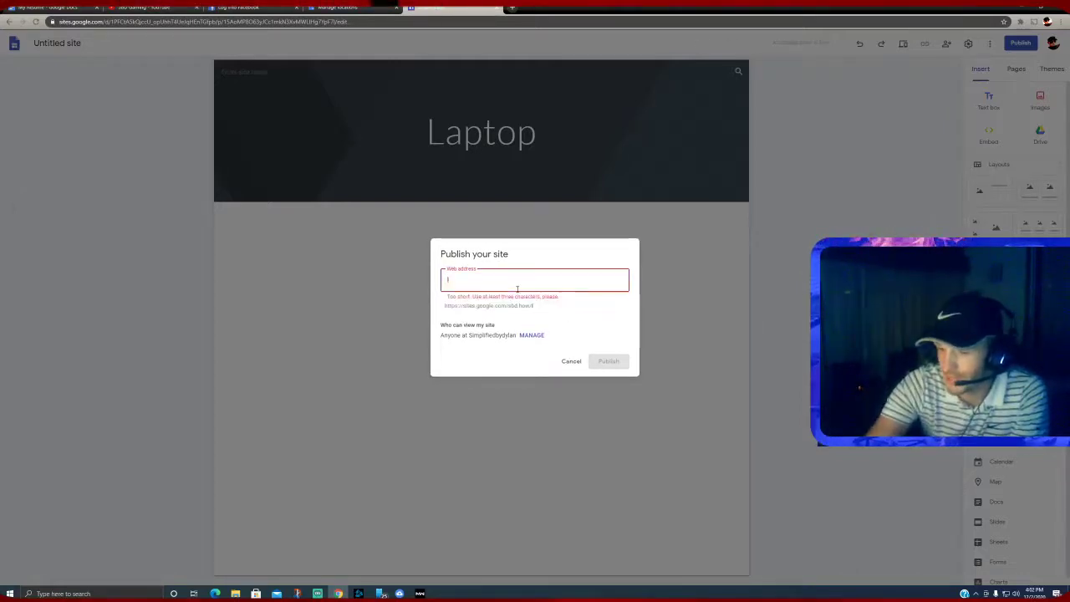
type("aptop")
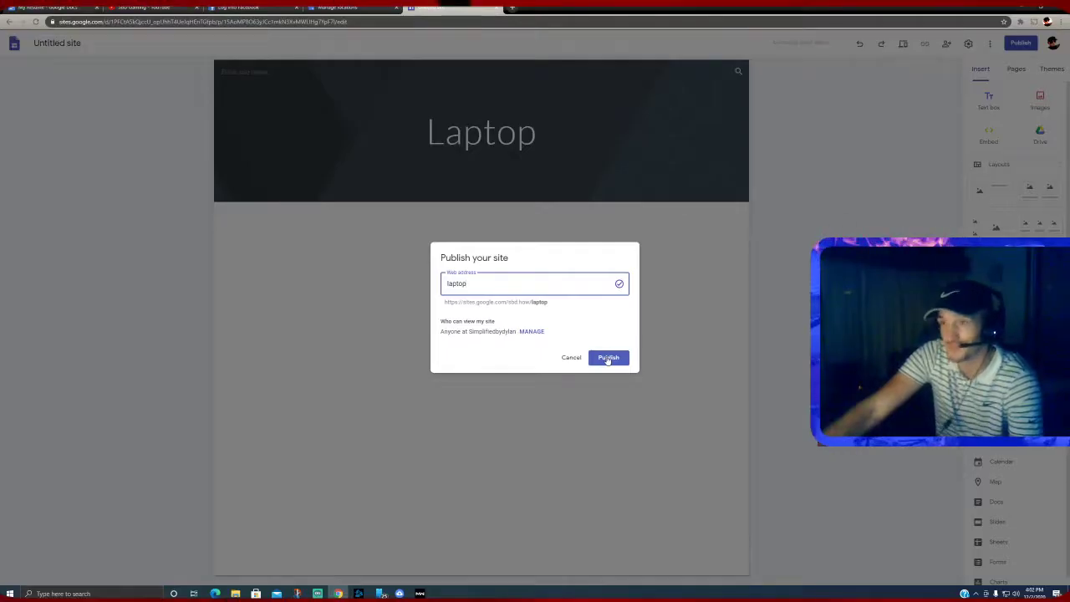
left_click(607, 358)
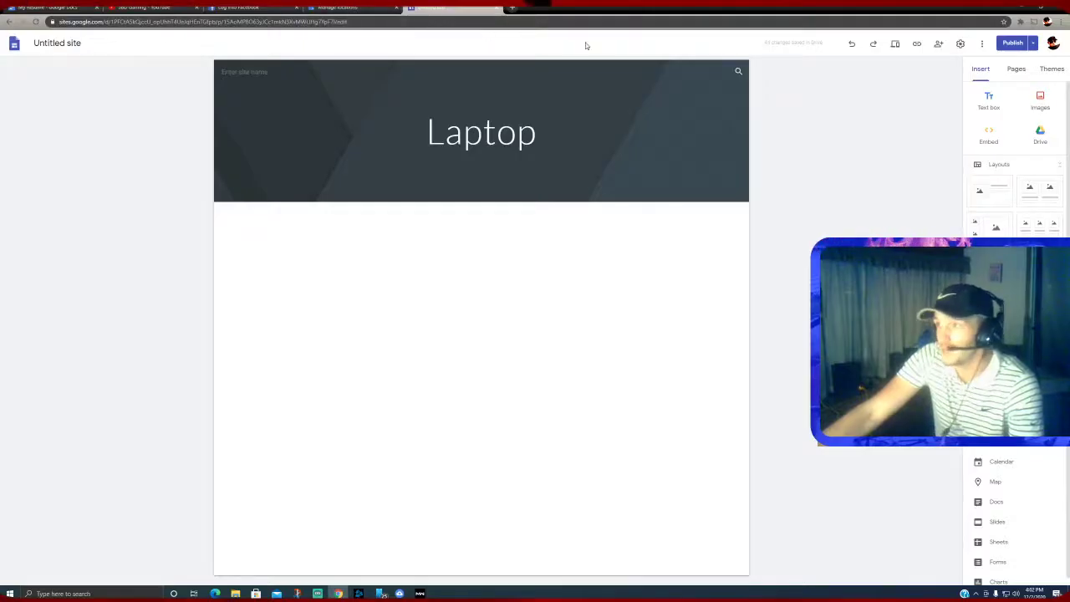
left_click(1034, 43)
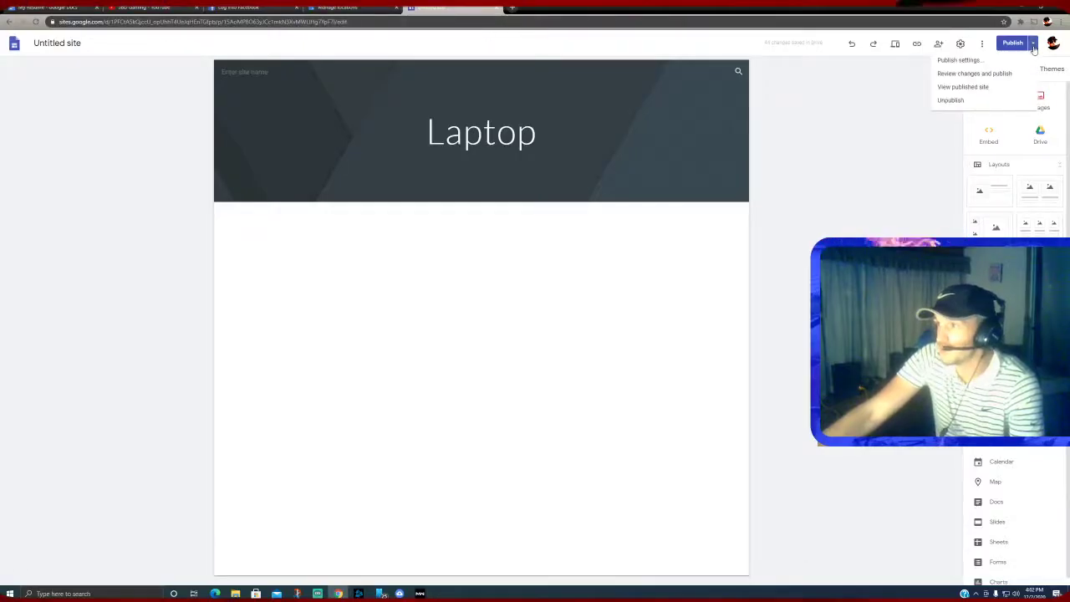
left_click(959, 60)
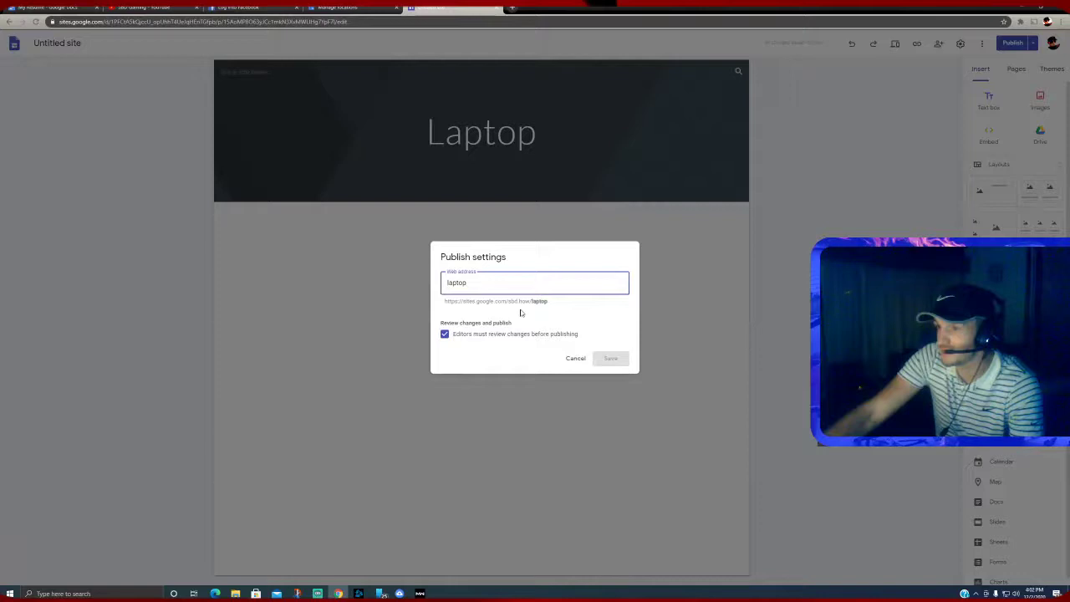
left_click_drag(532, 302, 445, 299)
right_click(467, 299)
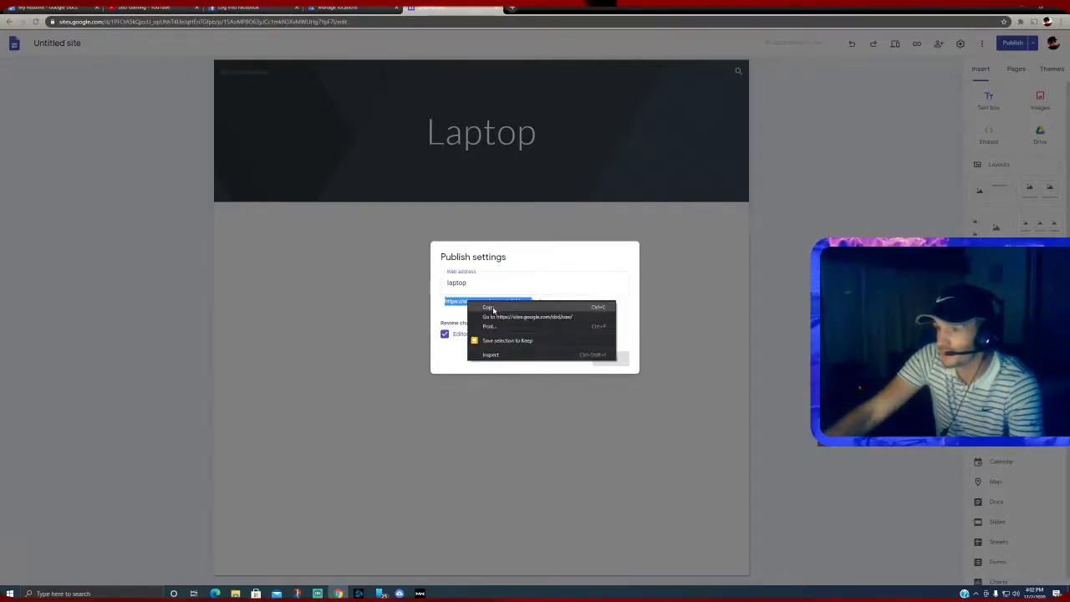
left_click(489, 307)
- Search for "google admin" in a new browser tab and open the Google Admin console from the results
left_click(510, 10)
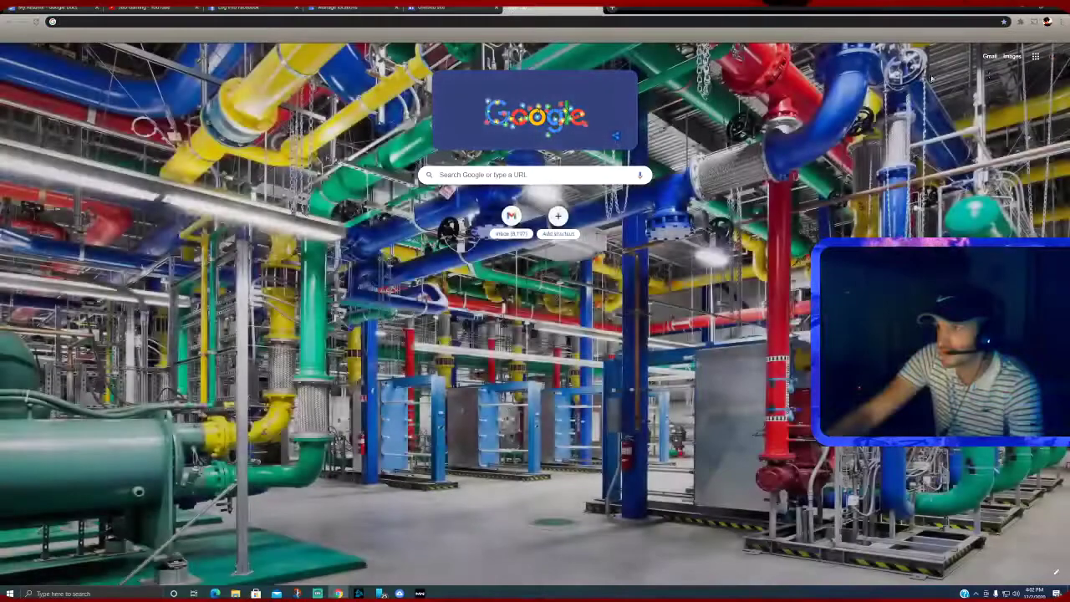
left_click(1035, 57)
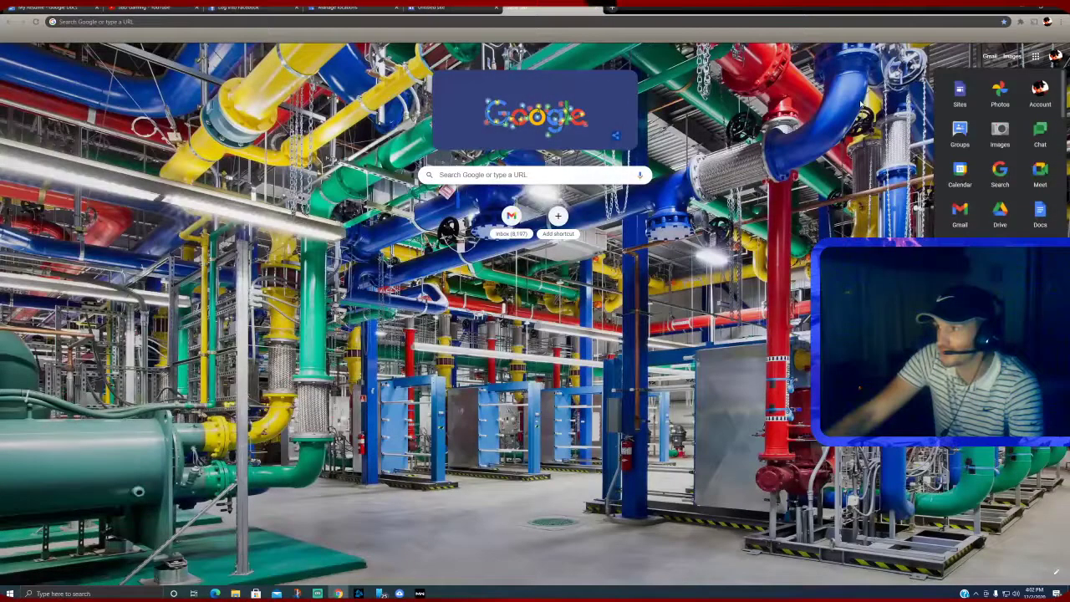
left_click(1035, 57)
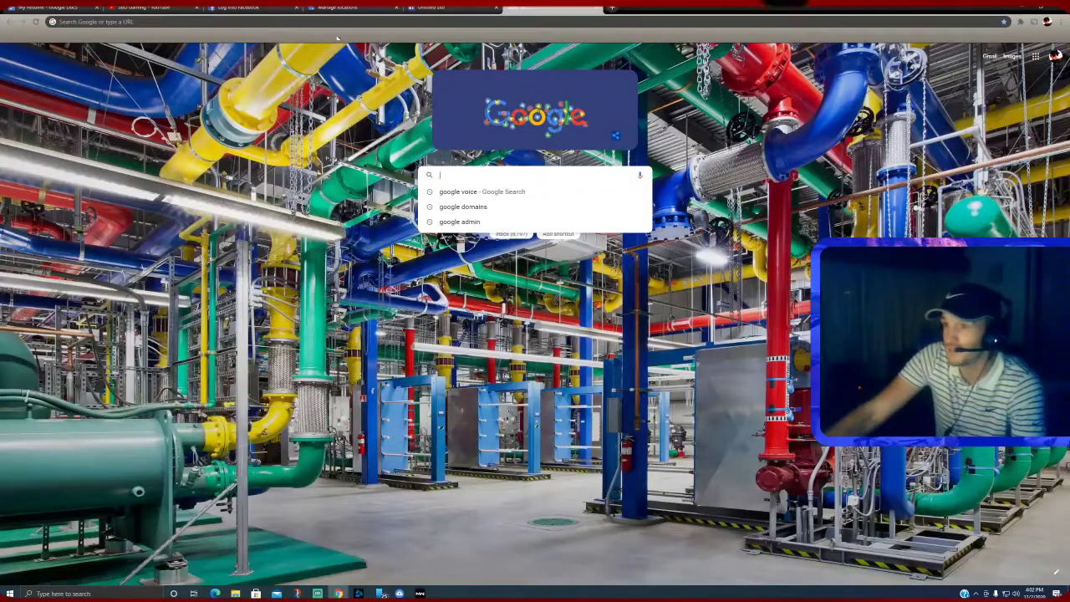
key("Down")
key("Down")
key("Down")
key("Return")
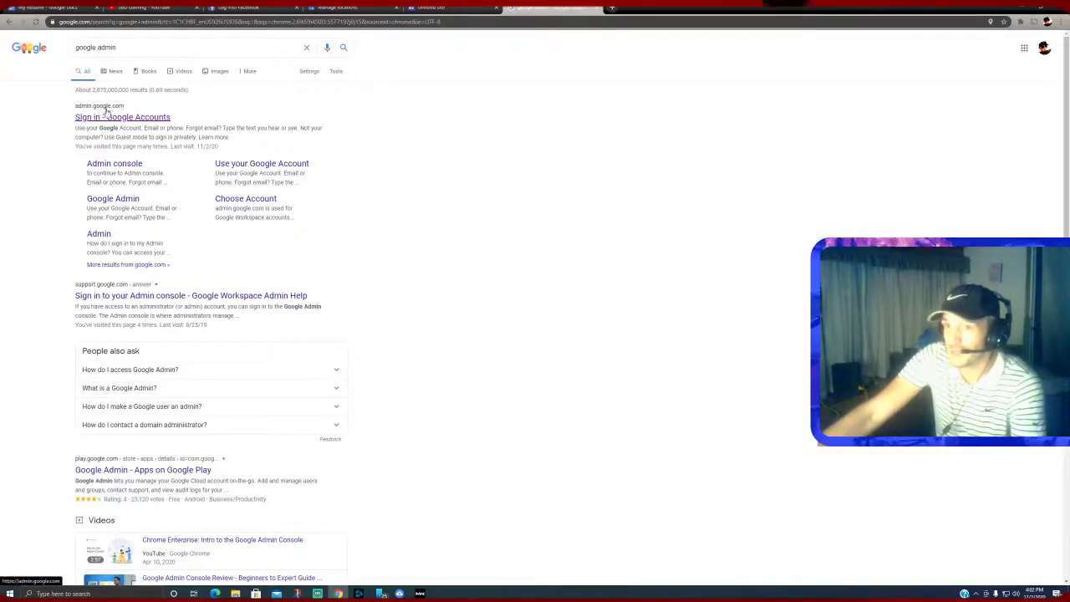
left_click(120, 167)
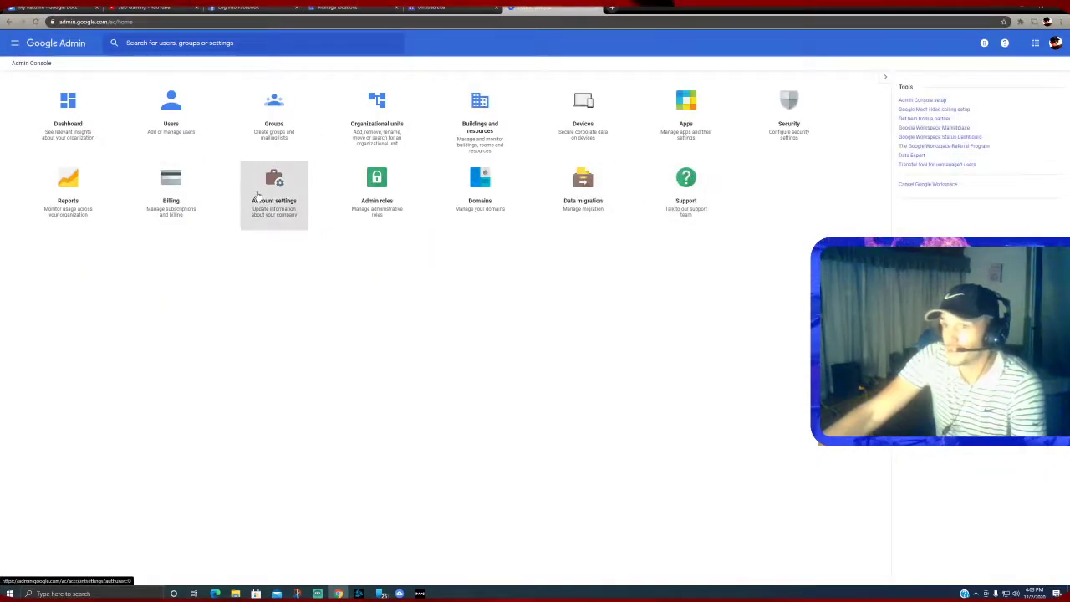
- Open the Custom URL settings of the Sites service among the Google Workspace apps
left_click(660, 132)
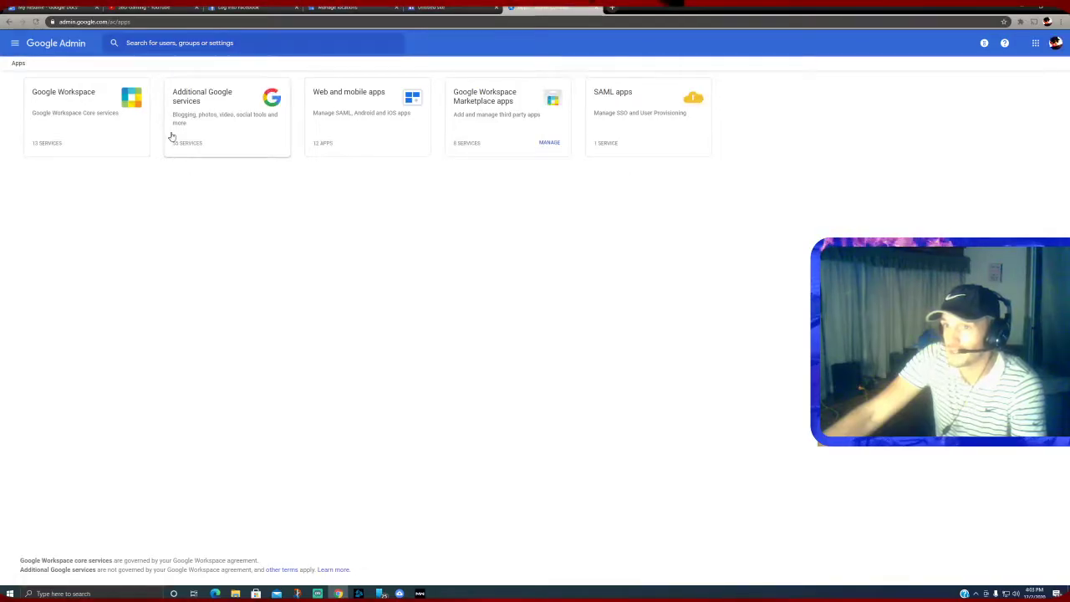
left_click(91, 115)
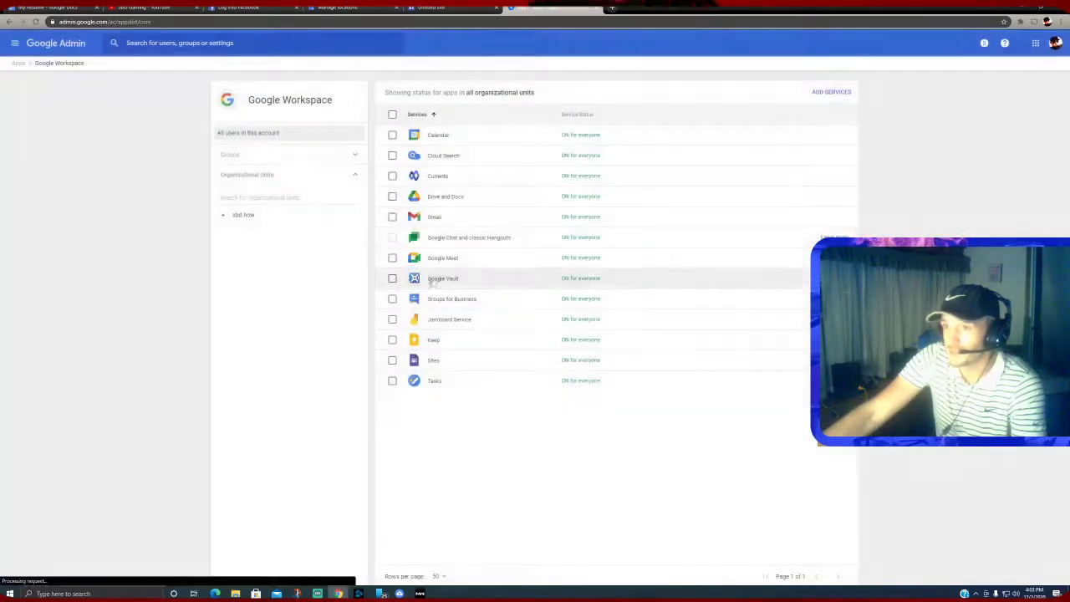
left_click(445, 358)
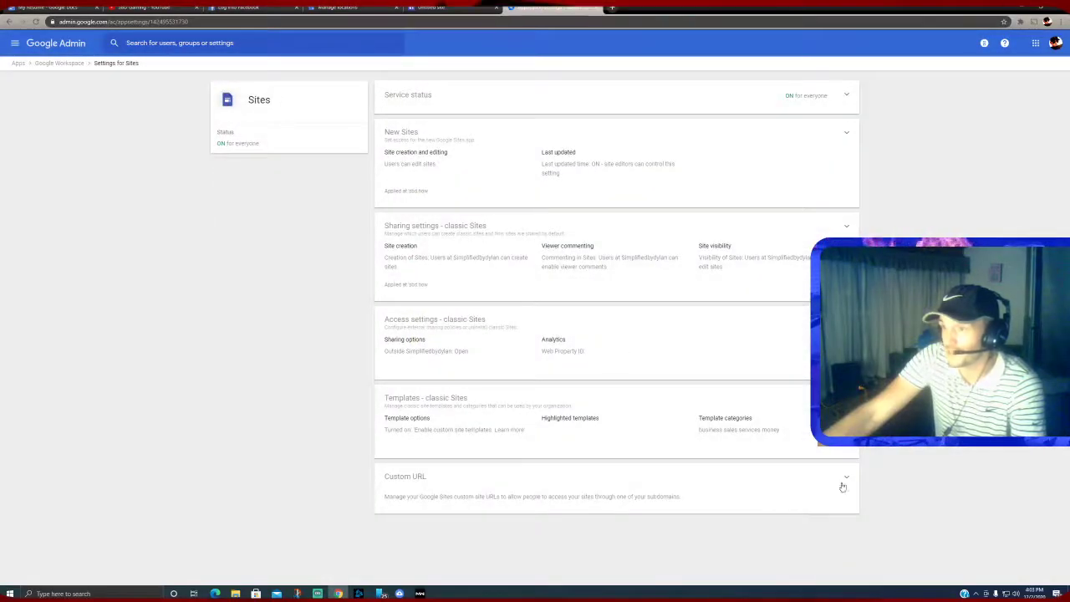
left_click(844, 478)
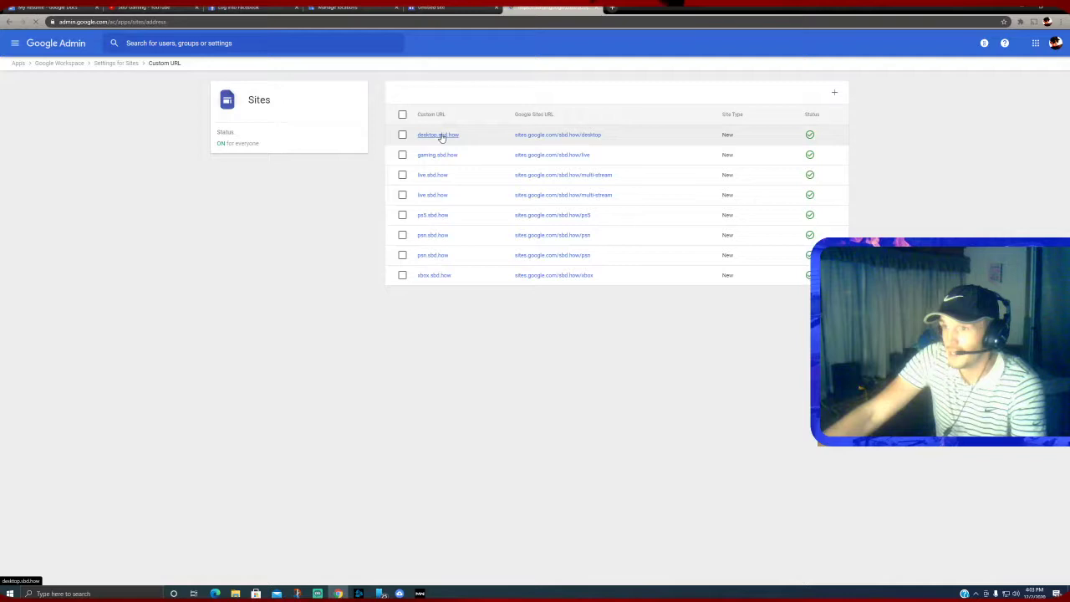
- Start adding a custom URL, keep the preselected site type and enter sites.google.com/sbd.how/laptop as the Google Sites URL
left_click(837, 94)
left_click(635, 391)
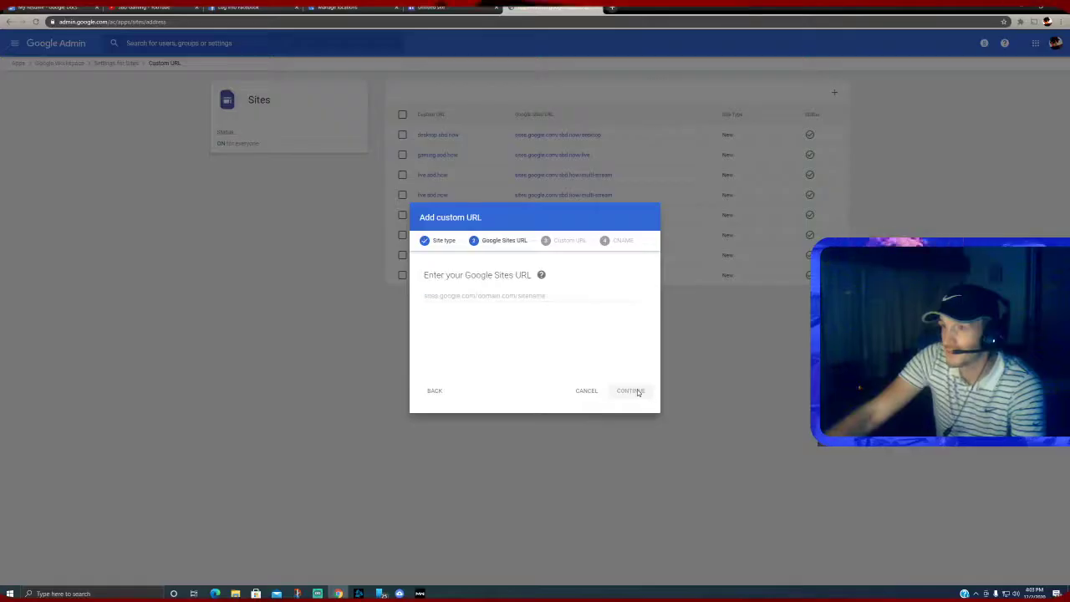
right_click(483, 295)
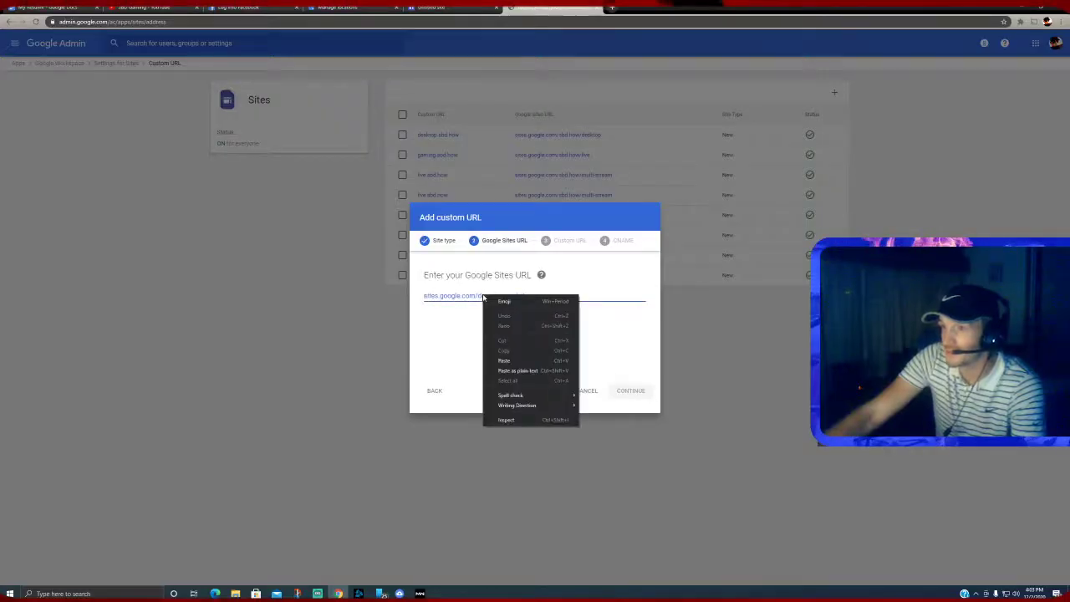
left_click(514, 359)
left_click_drag(444, 295, 418, 300)
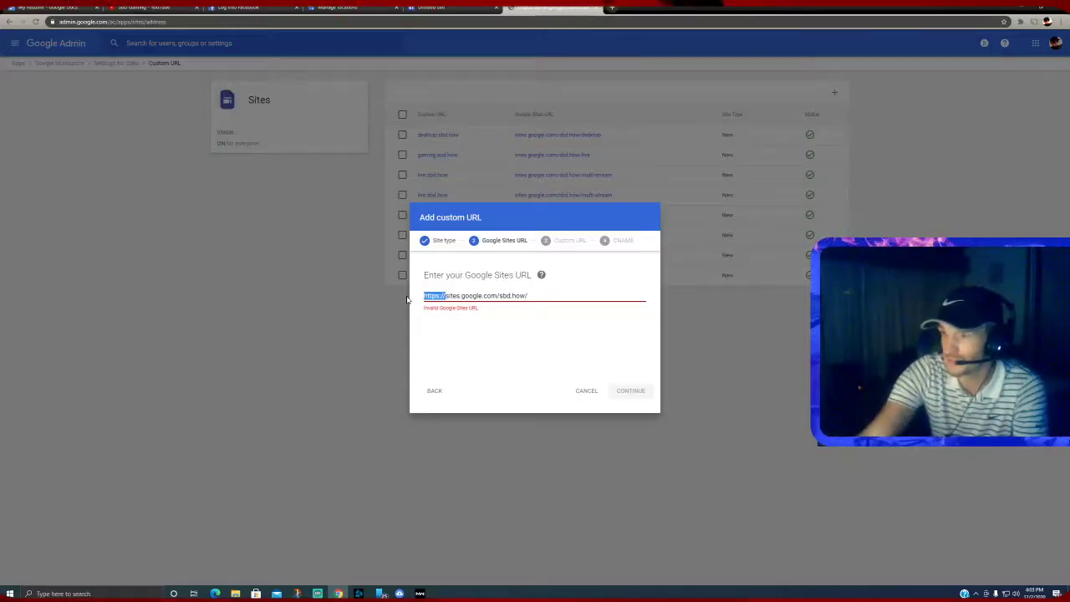
key("BackSpace")
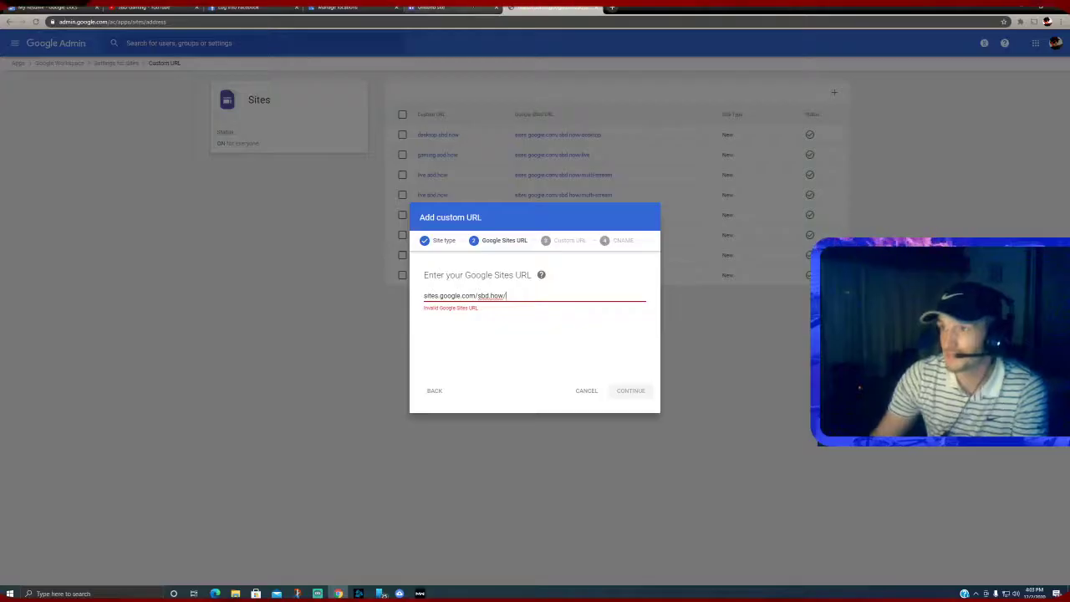
left_click(435, 7)
left_click(535, 8)
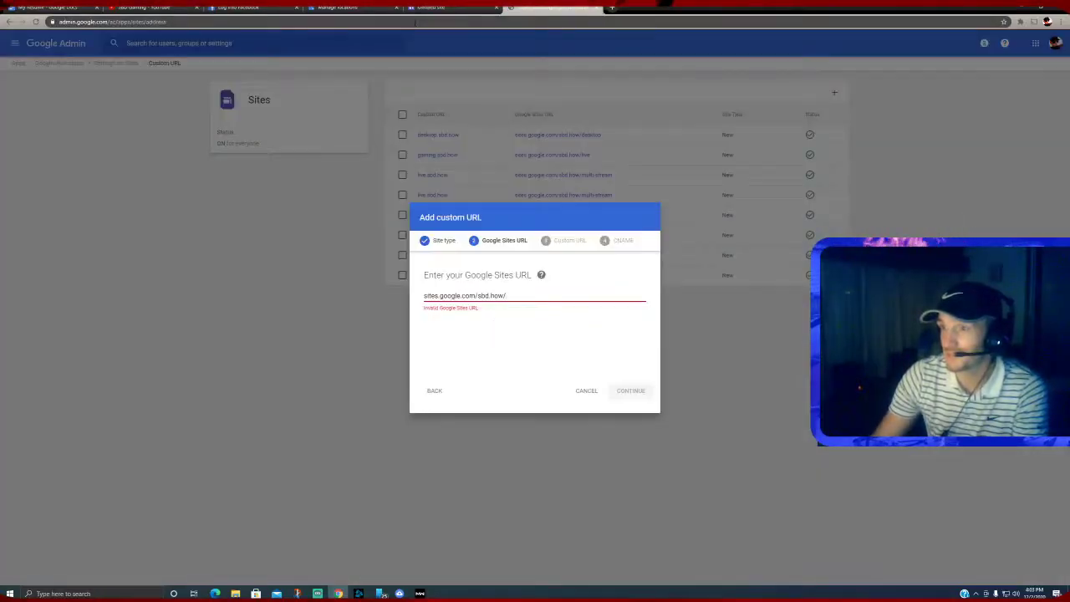
type("lap")
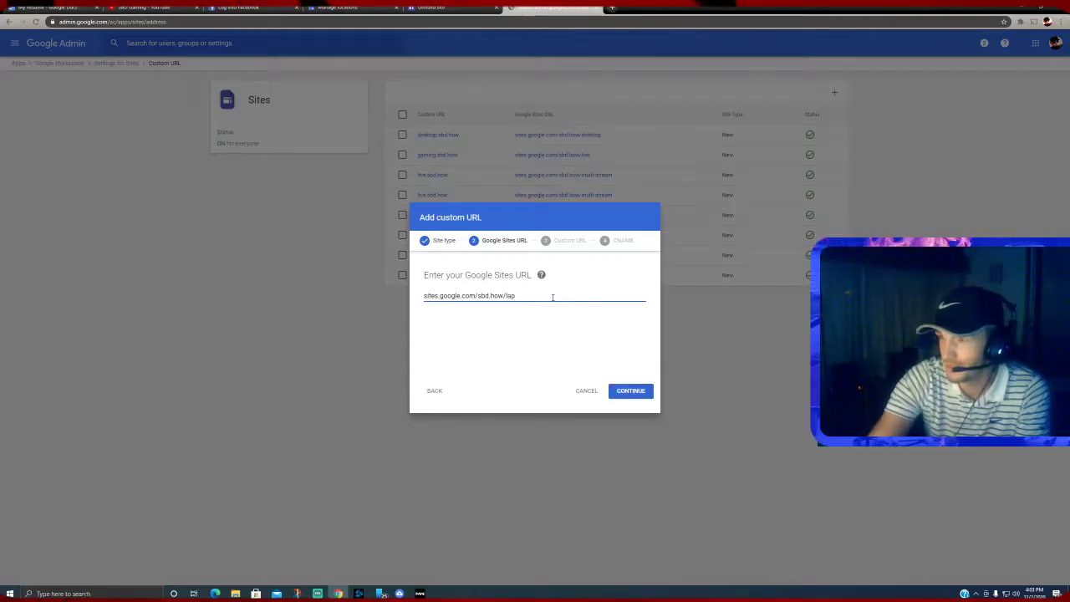
type("top")
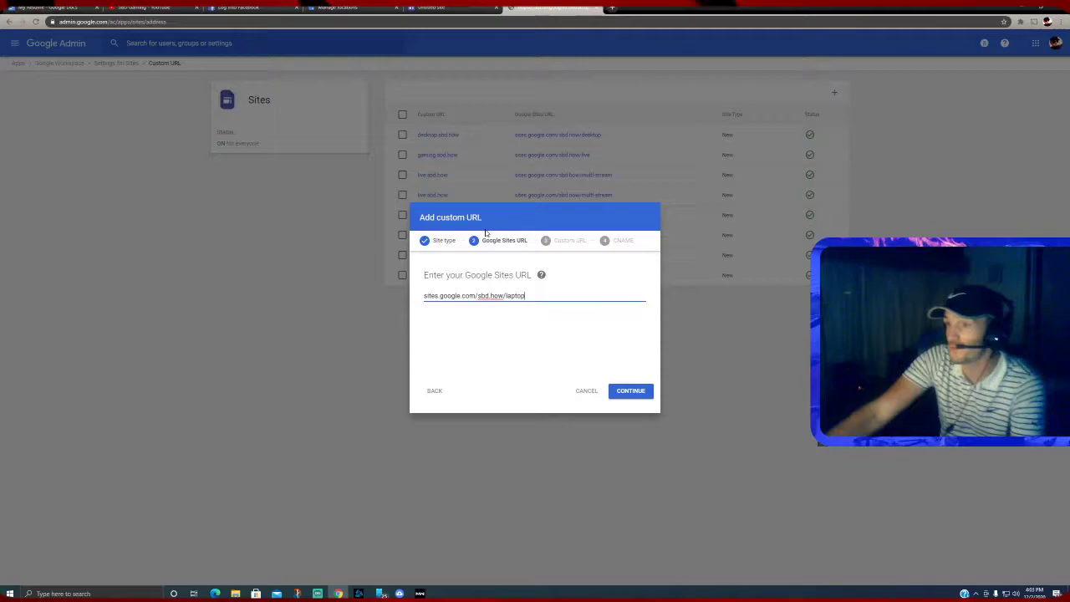
- Search for "google domains" in a new browser tab and open the Google Domains registrar page from the results
key("ctrl+t")
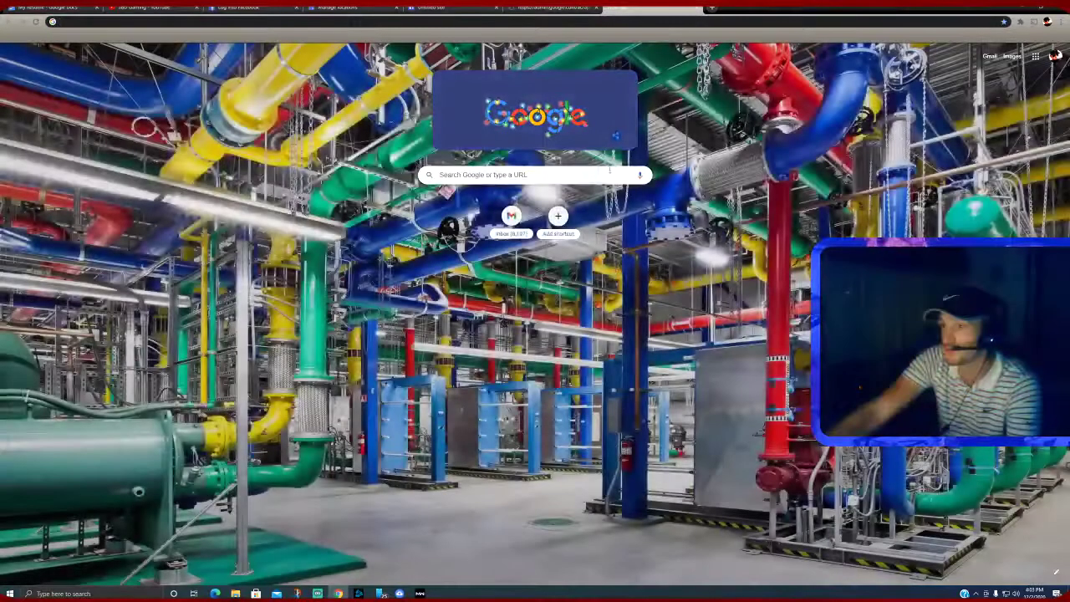
left_click(621, 171)
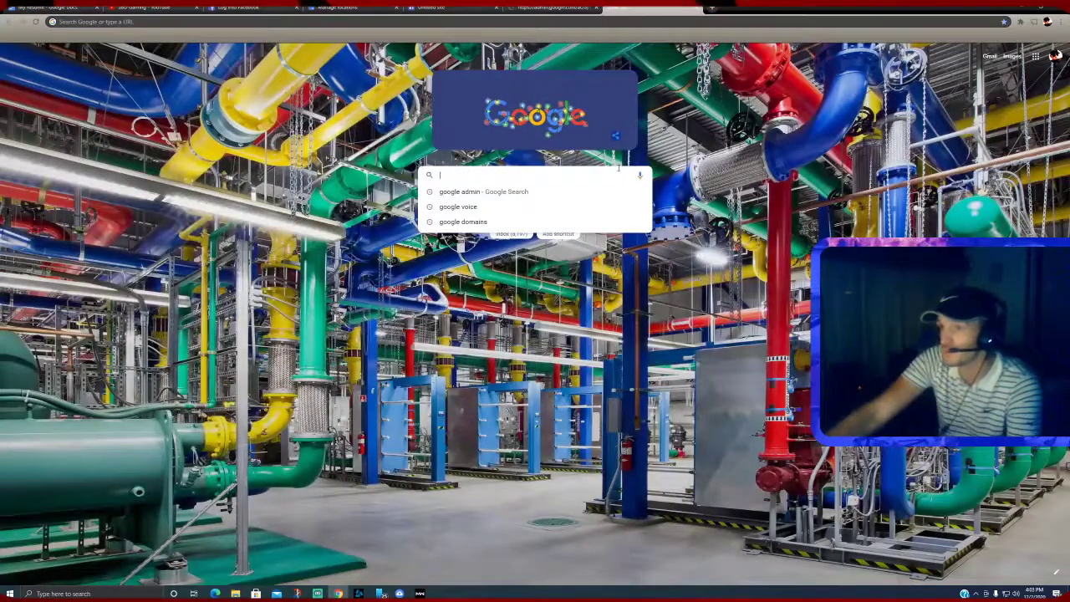
type("go")
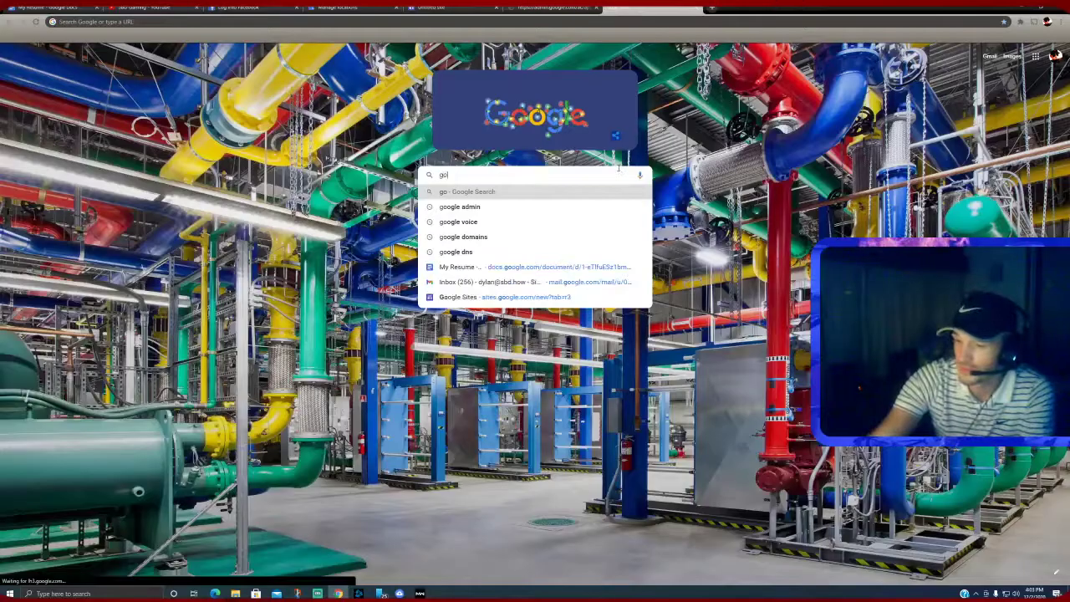
type("ogle ")
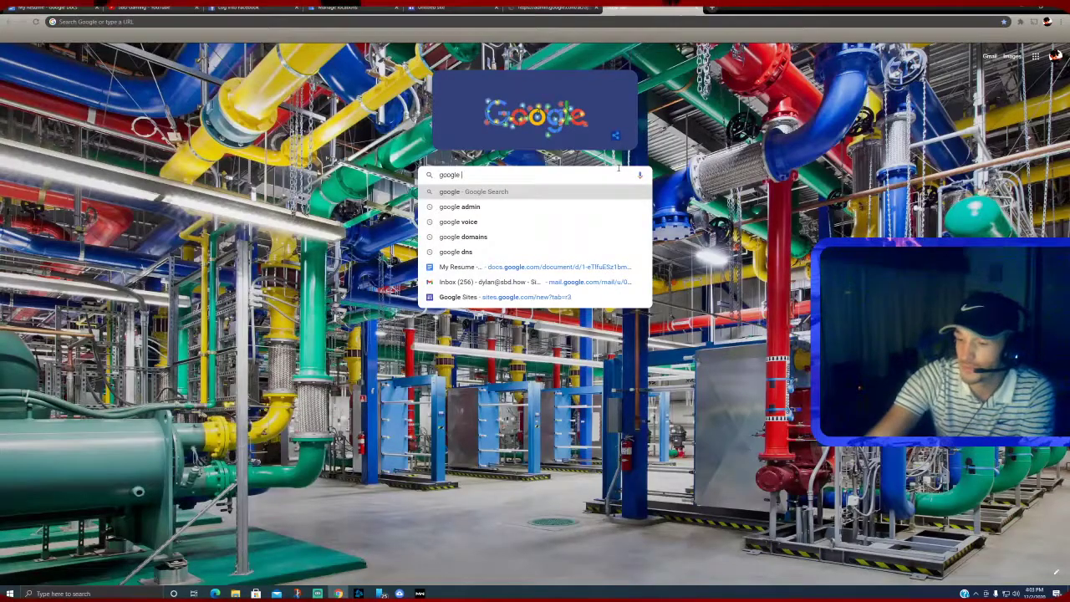
type("doma")
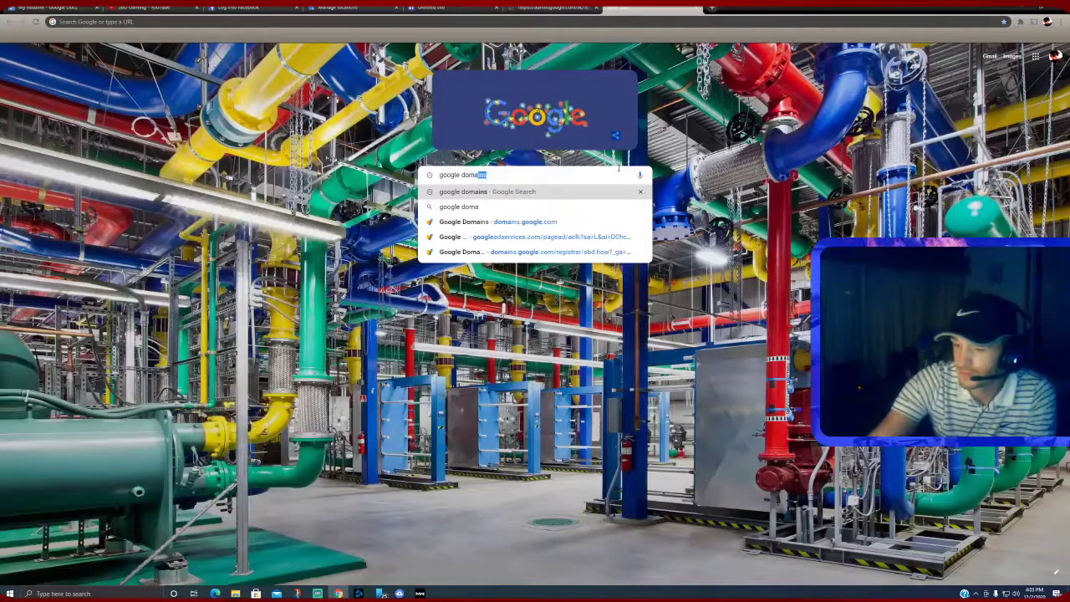
type("ins")
key("Return")
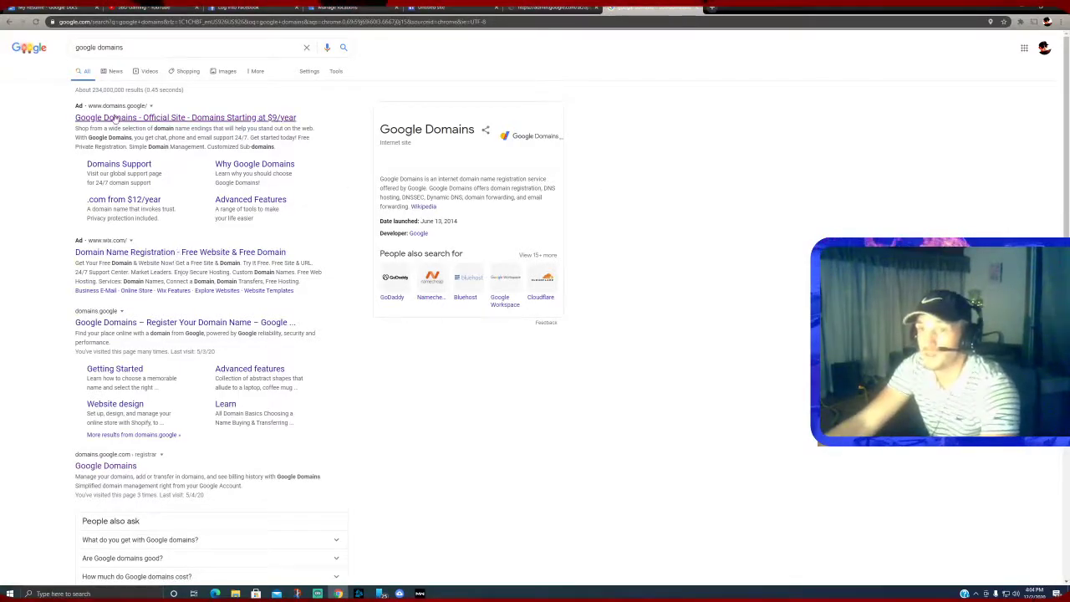
left_click(106, 466)
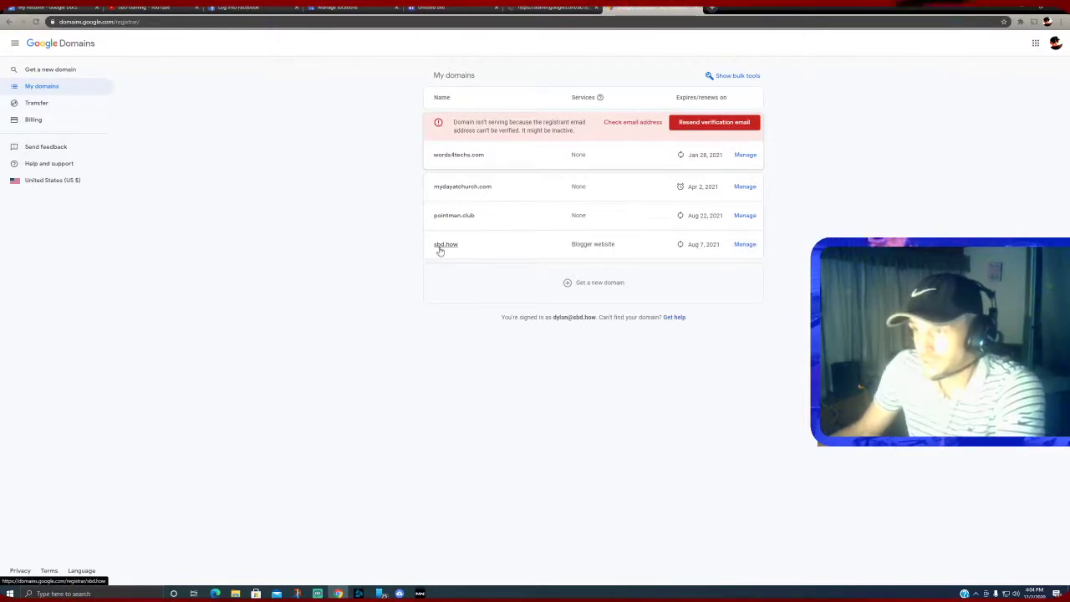
- Open the management page of the sbd.how domain and look through its overview
left_click(744, 244)
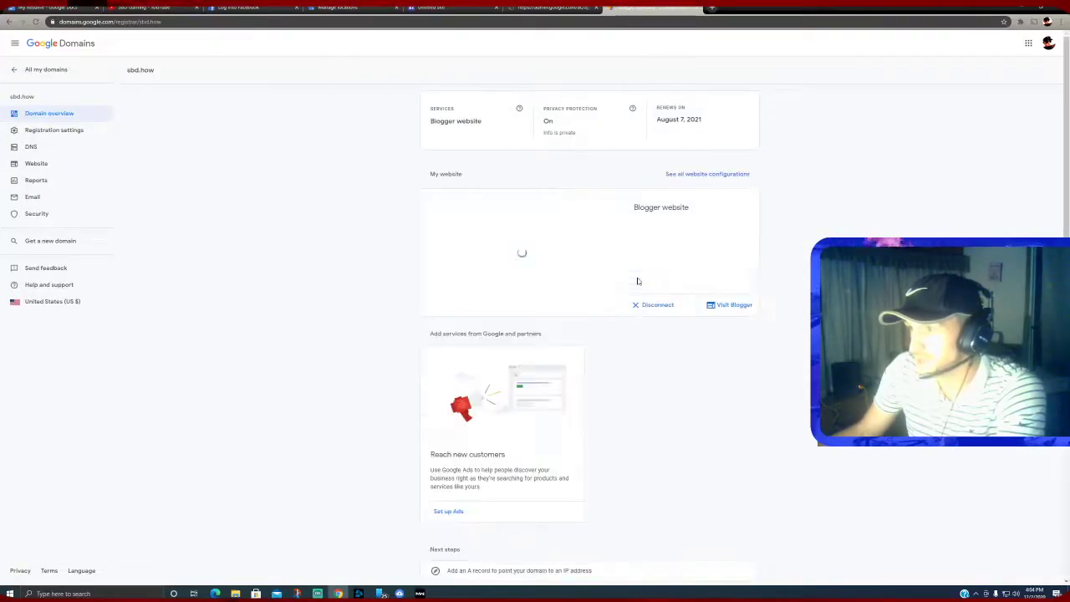
scroll(583, 275, "down", 2)
scroll(577, 281, "down", 1)
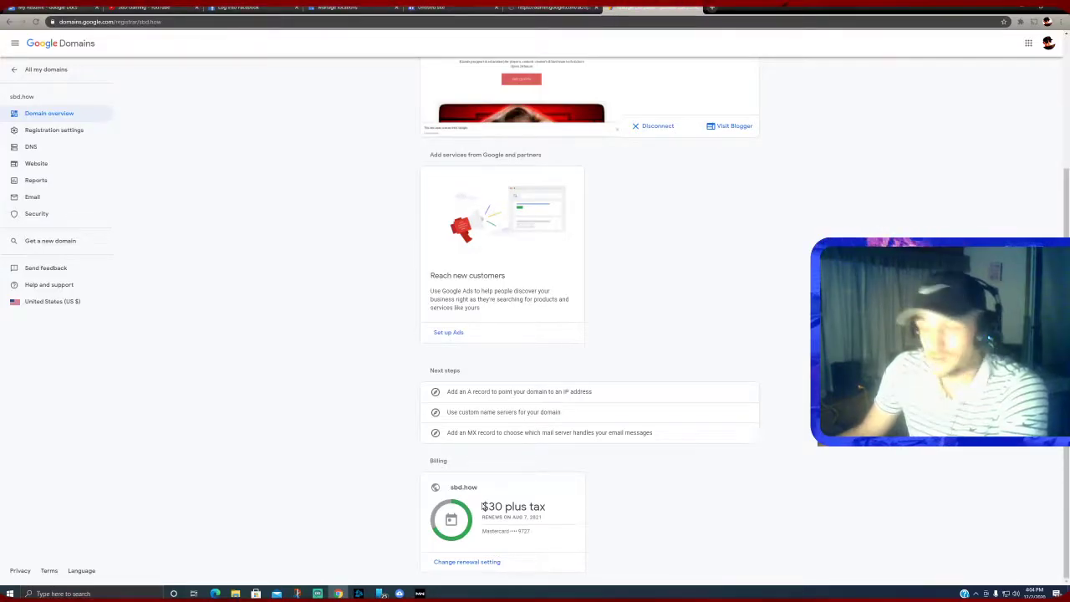
scroll(523, 475, "up", 2)
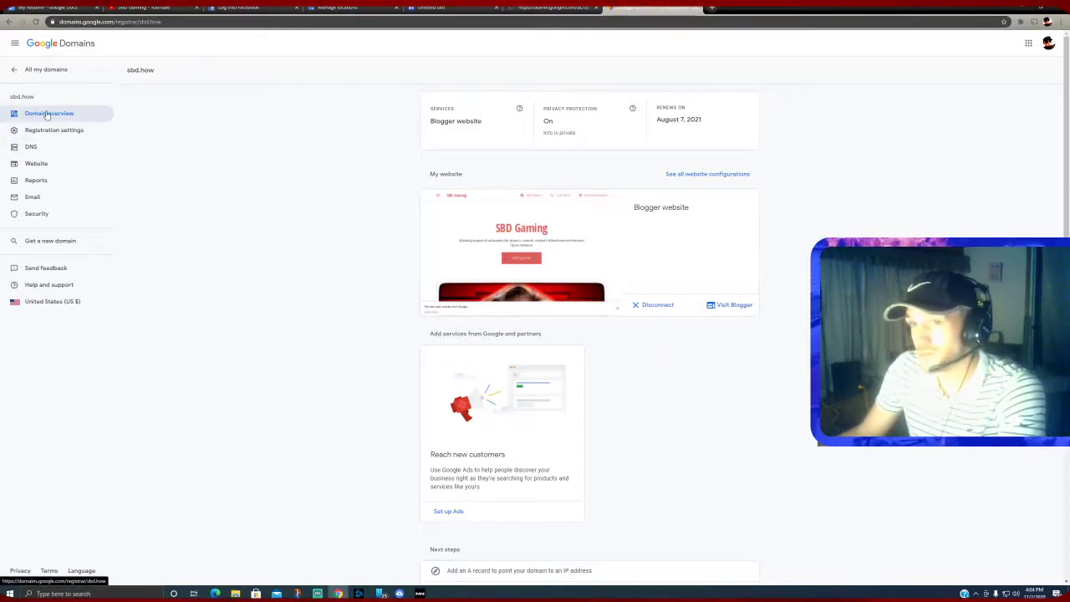
- Return to the domain list, reopen sbd.how and go to the record sections of its DNS settings
left_click(48, 69)
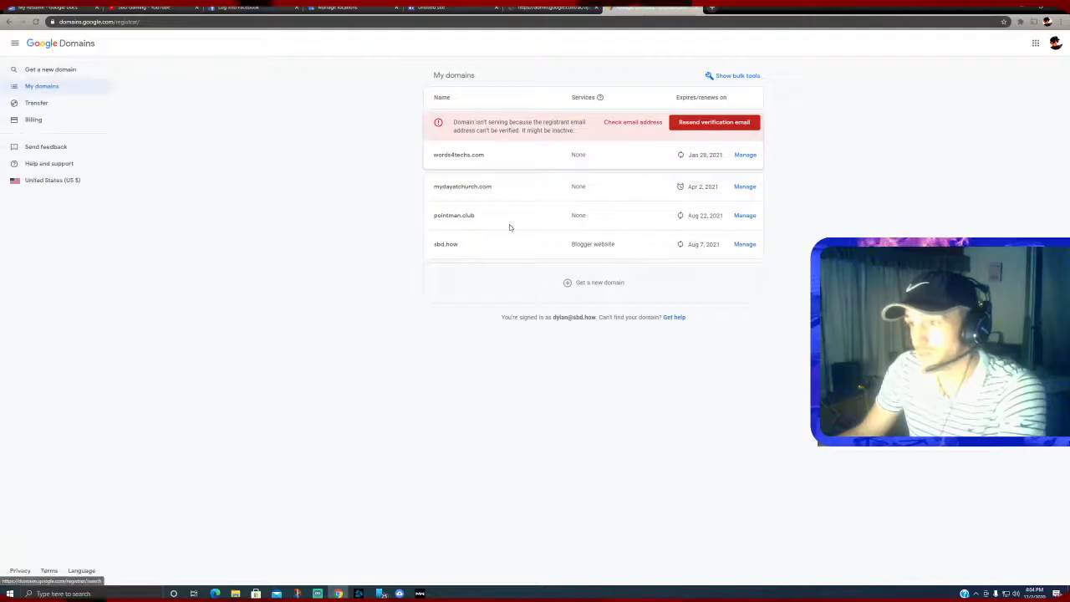
left_click(745, 244)
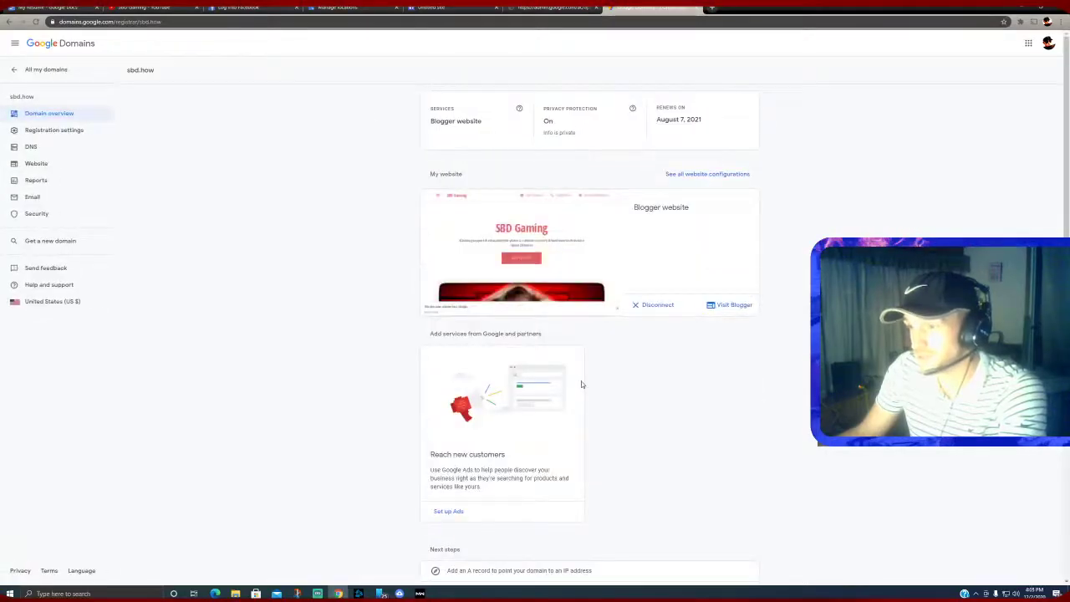
scroll(586, 385, "down", 3)
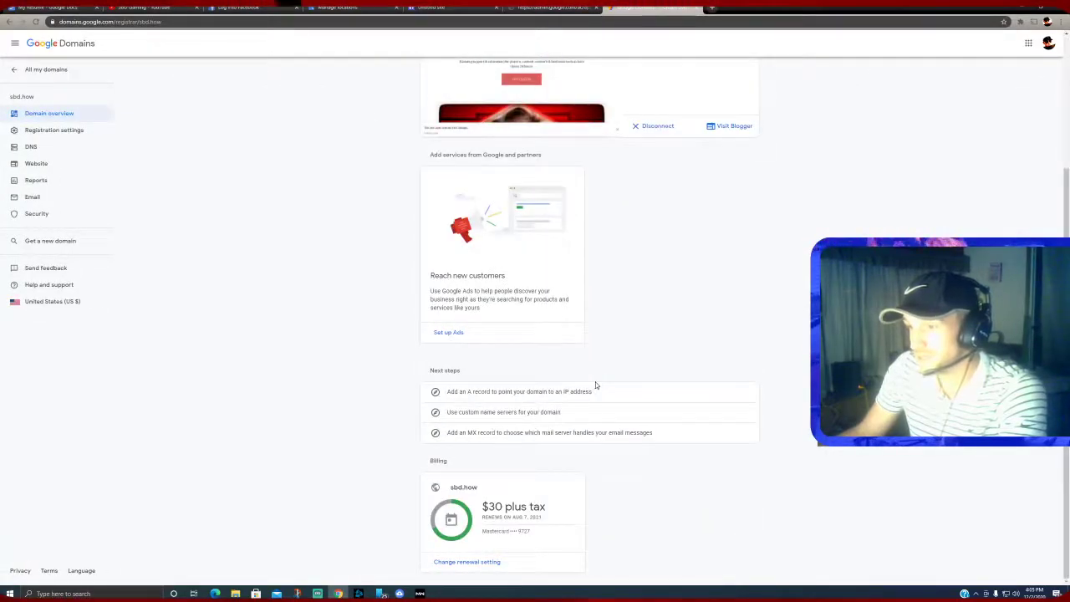
left_click(31, 146)
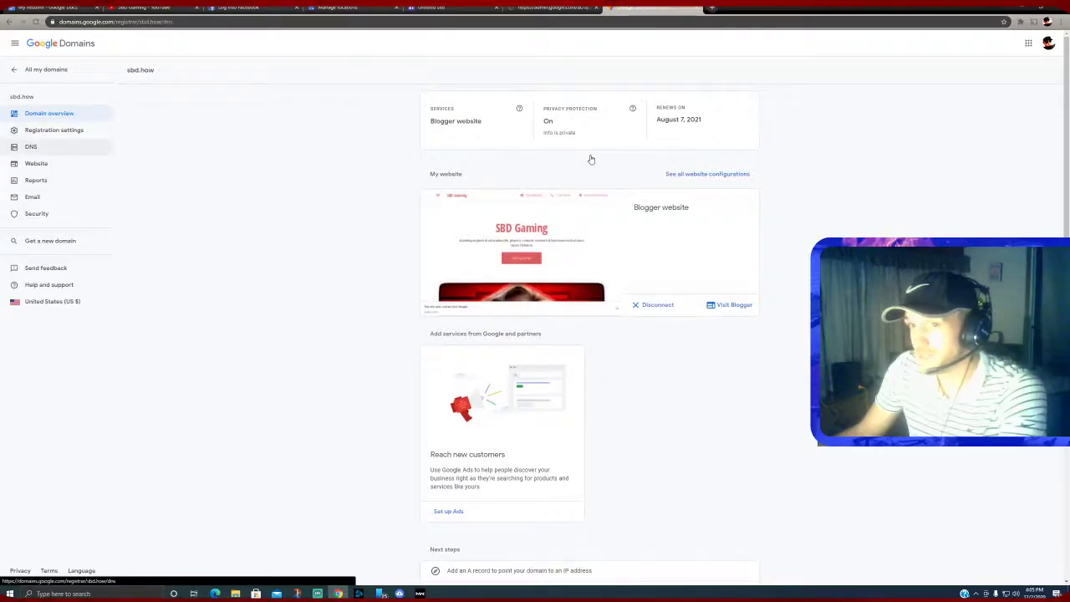
scroll(490, 262, "down", 3)
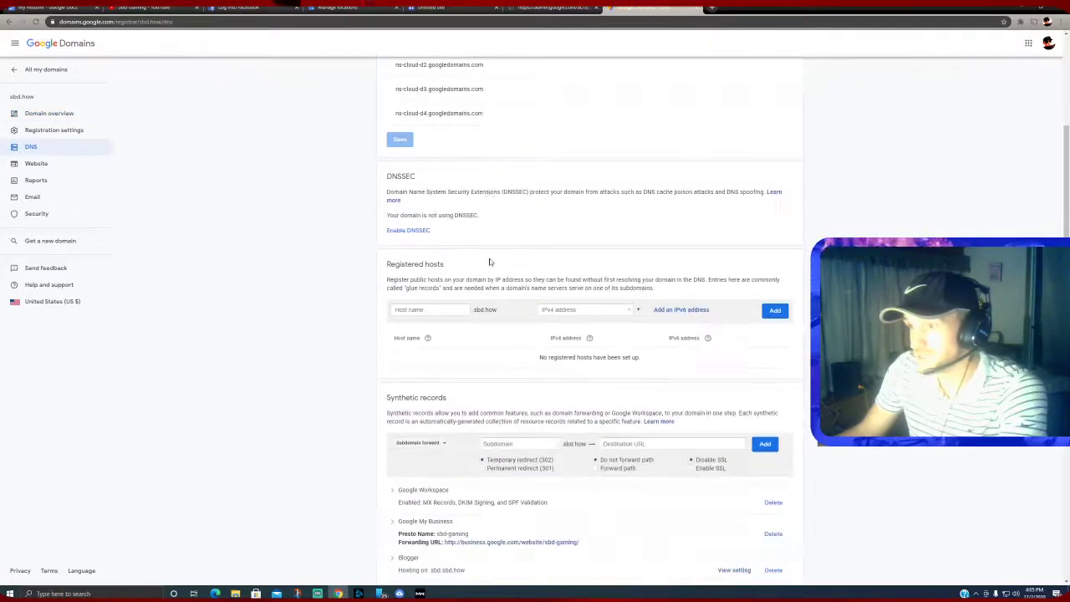
scroll(644, 267, "down", 1)
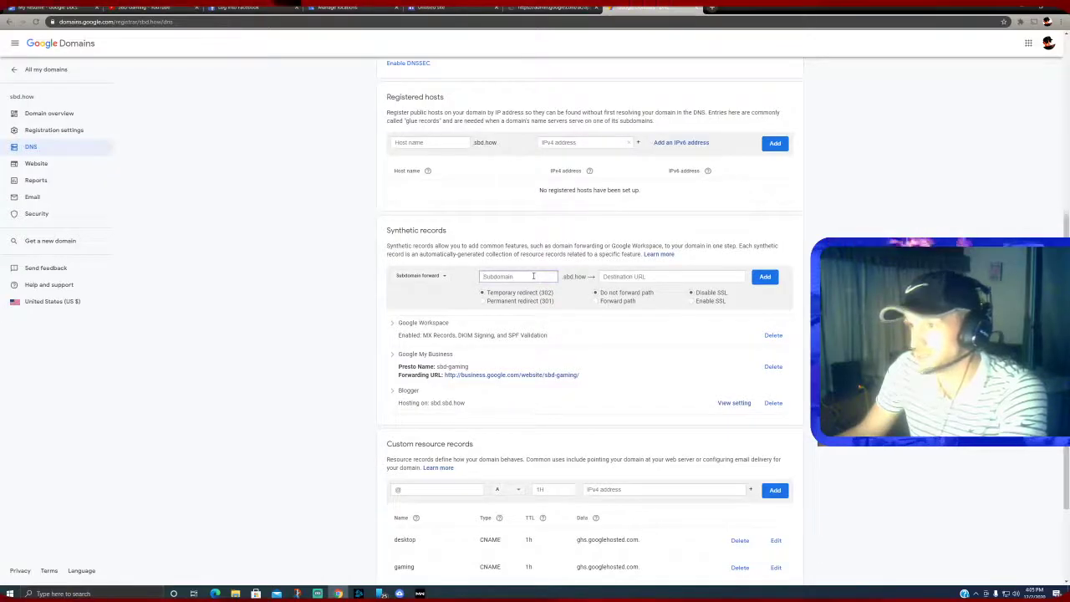
- Enter laptop as the host name under Registered hosts and as the subdomain to forward under Synthetic records
scroll(546, 255, "up", 2)
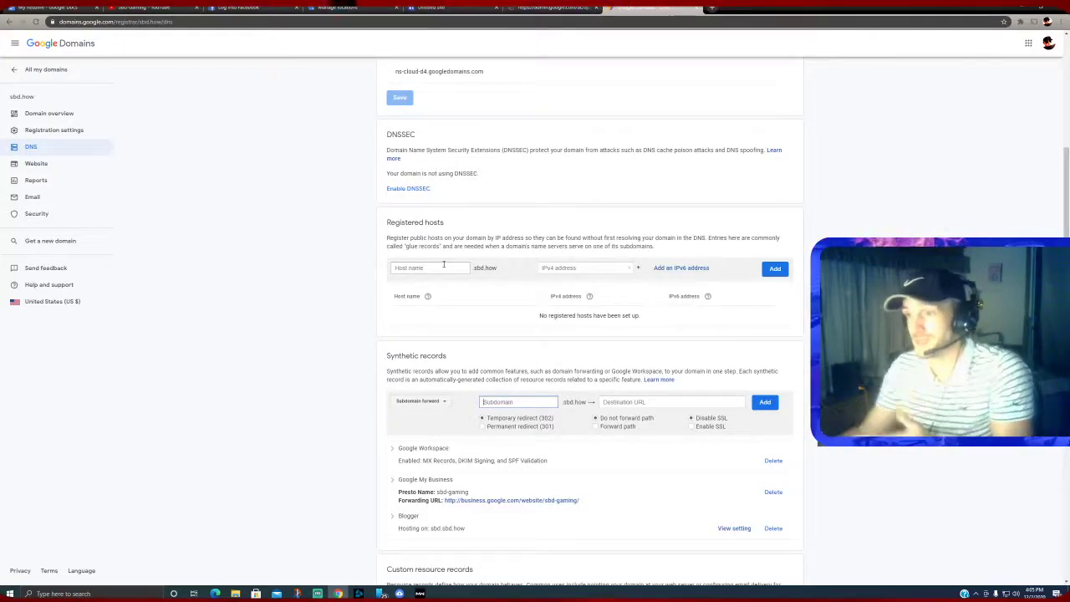
left_click(444, 264)
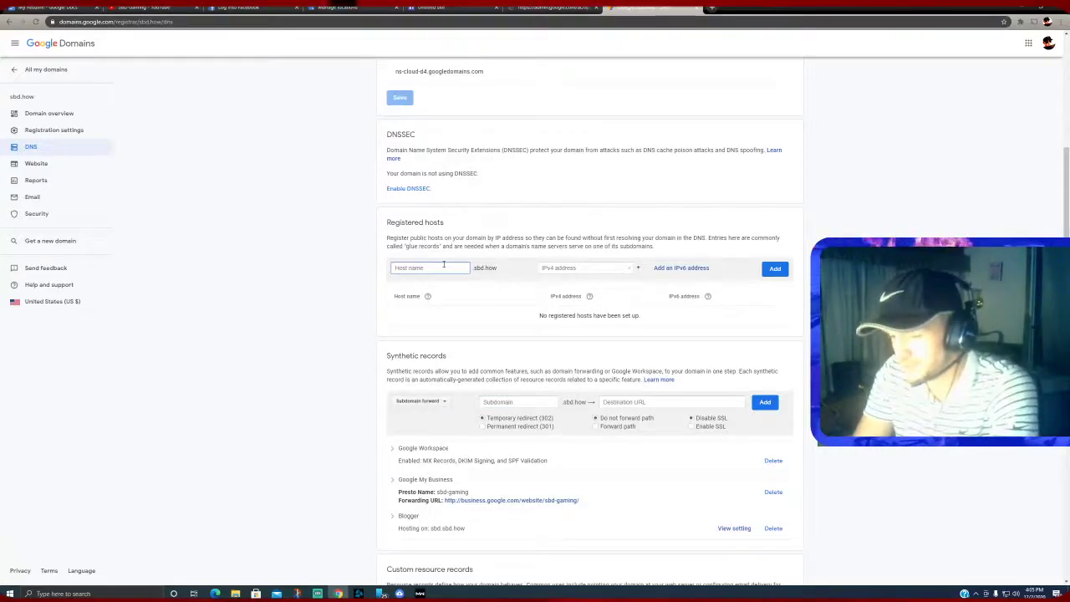
type("ns1")
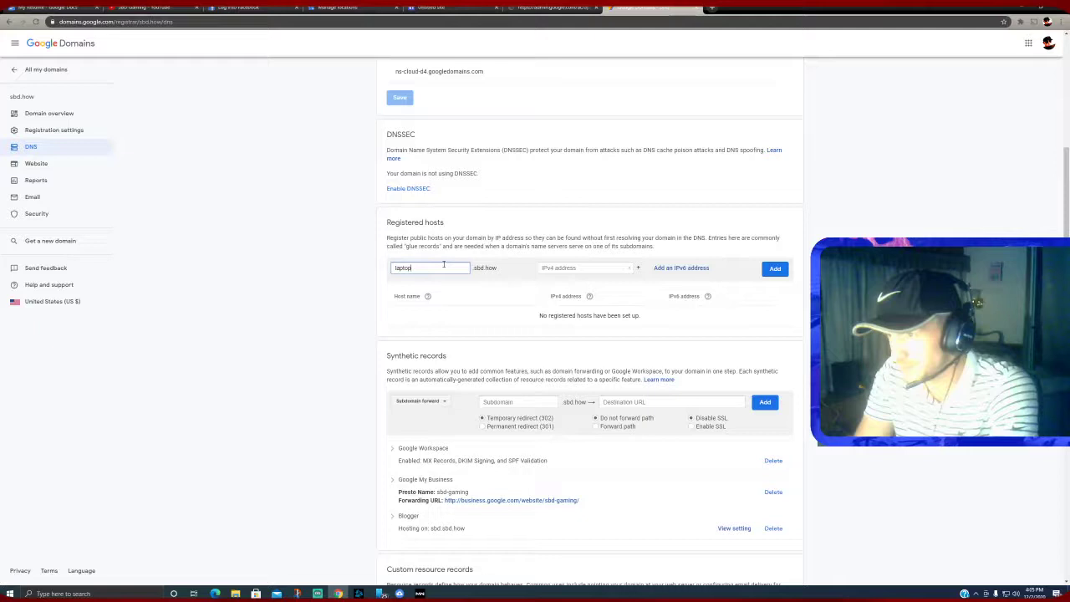
left_click(555, 268)
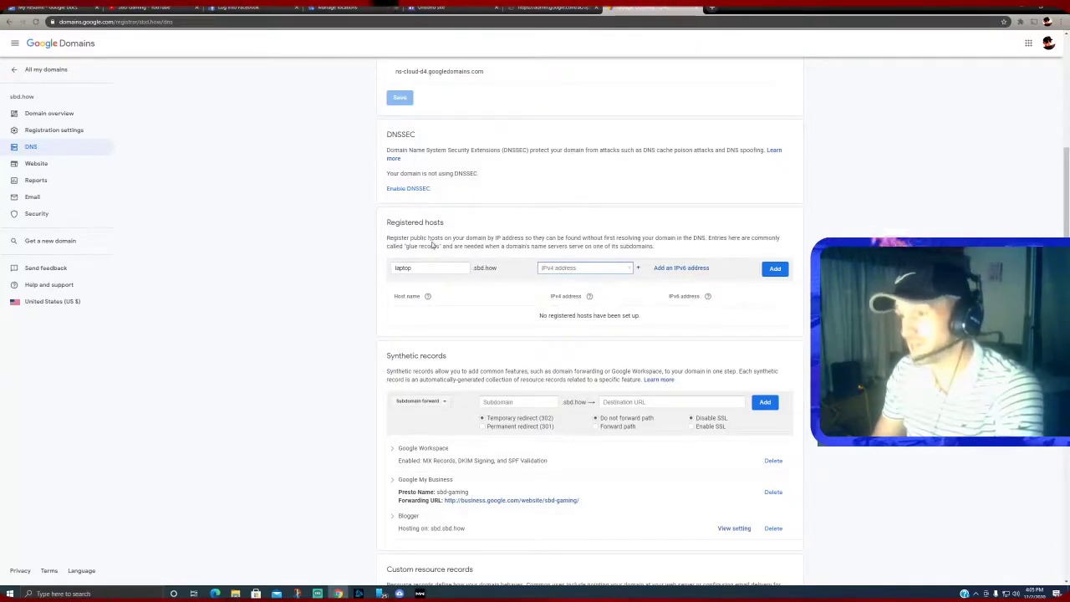
left_click(519, 402)
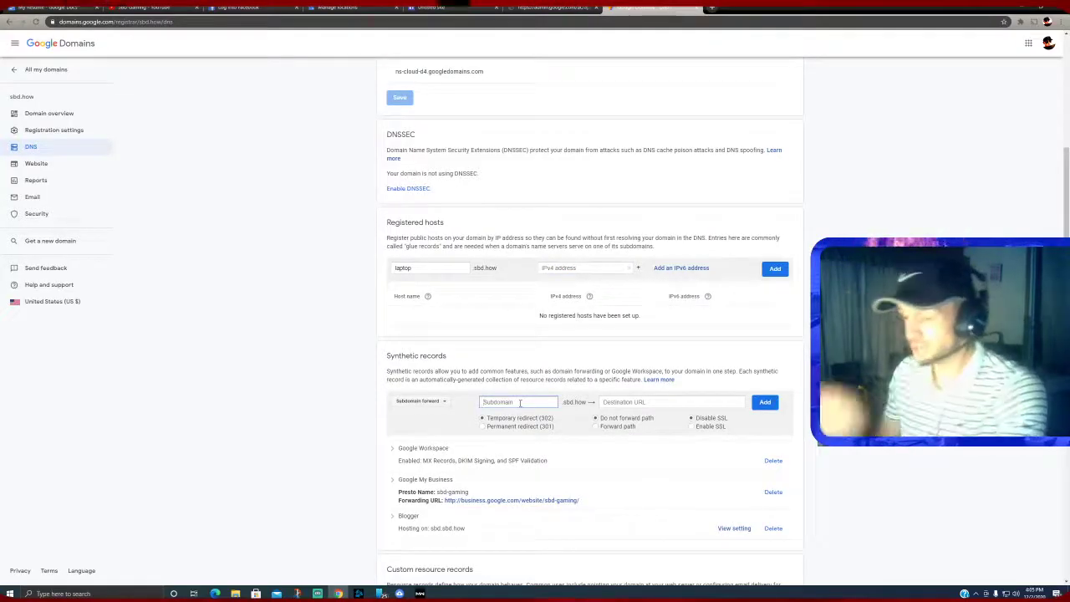
type("lap")
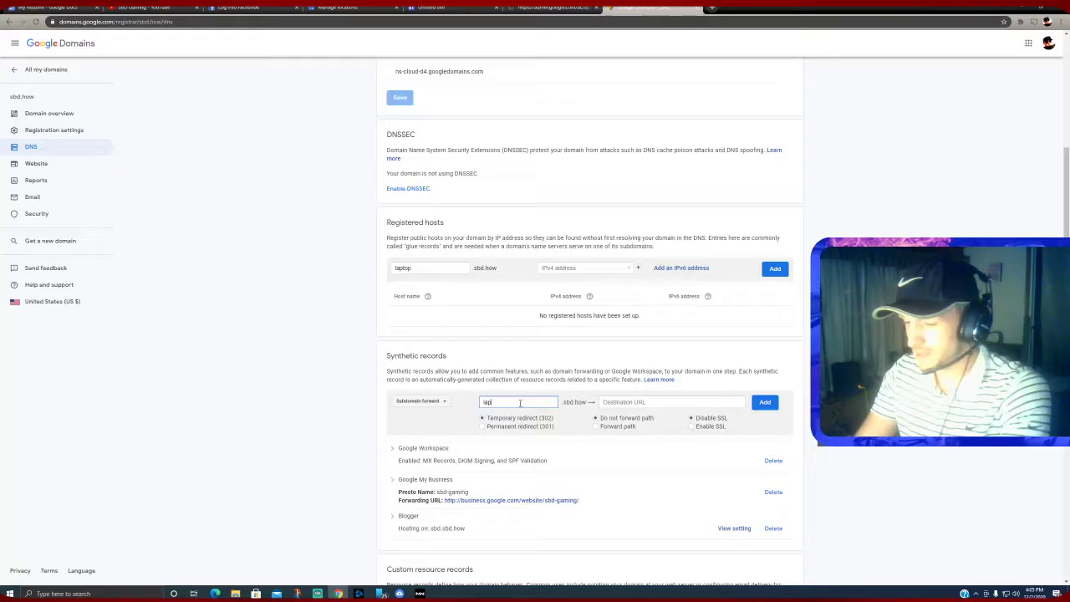
type("top")
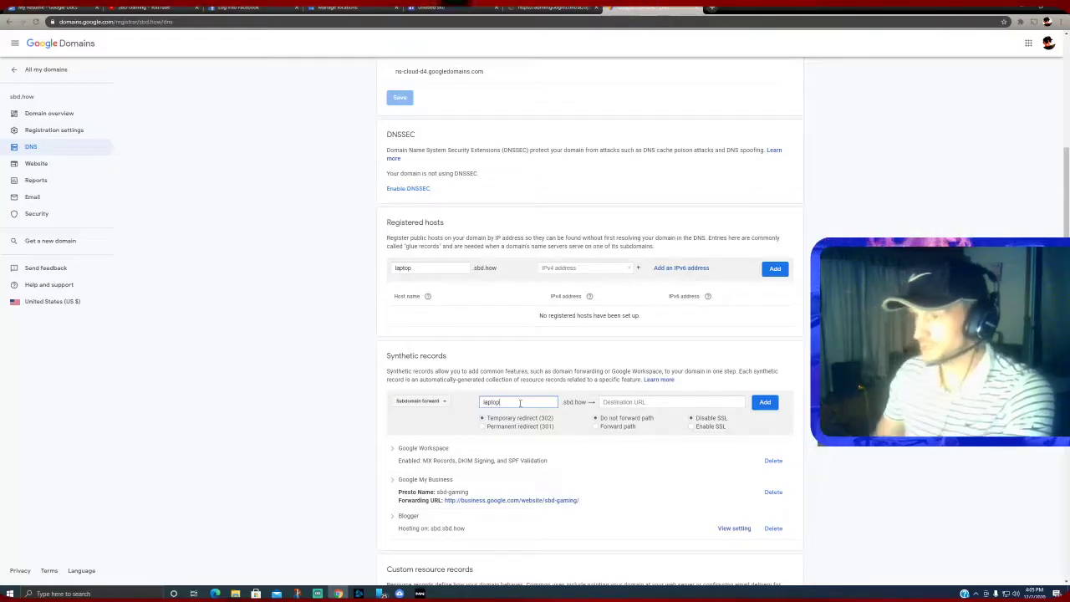
left_click(653, 401)
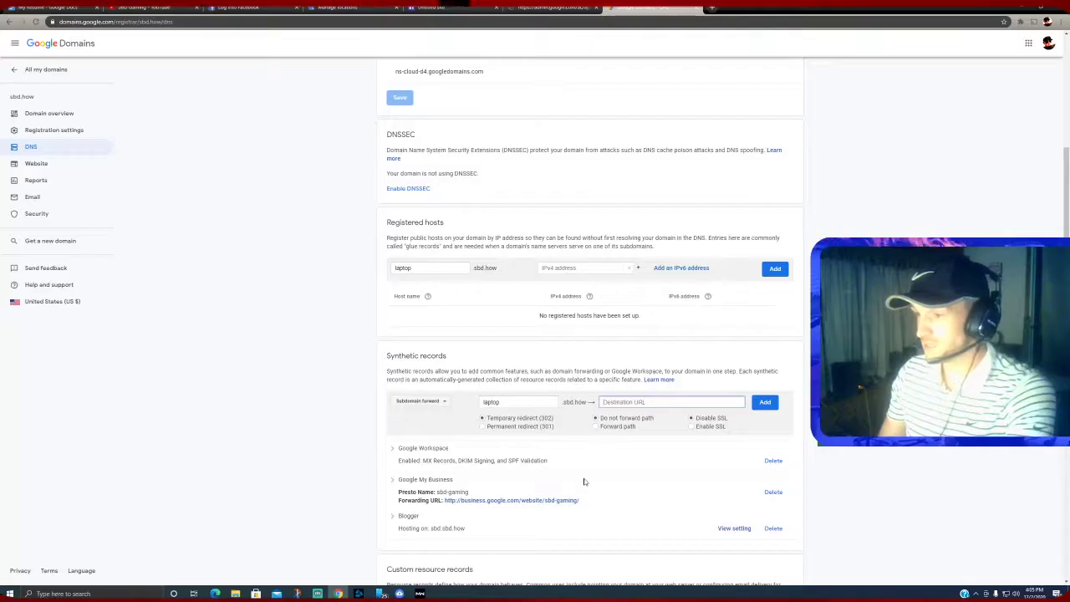
- Copy ghs.googlehosted.com from the desktop record and paste it as the data of a new custom resource record
scroll(584, 481, "down", 3)
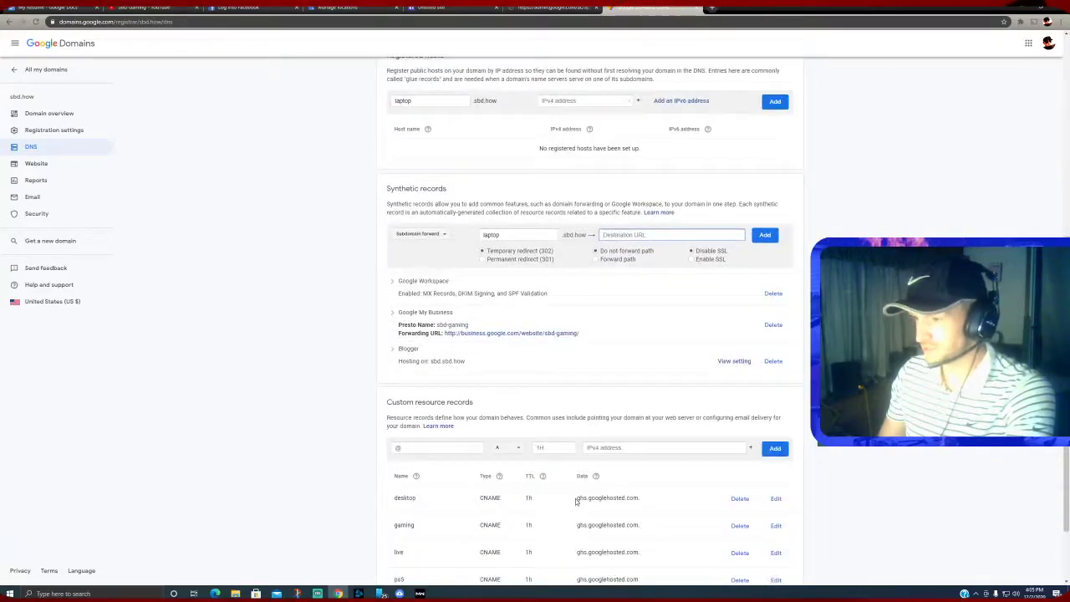
left_click_drag(576, 500, 645, 500)
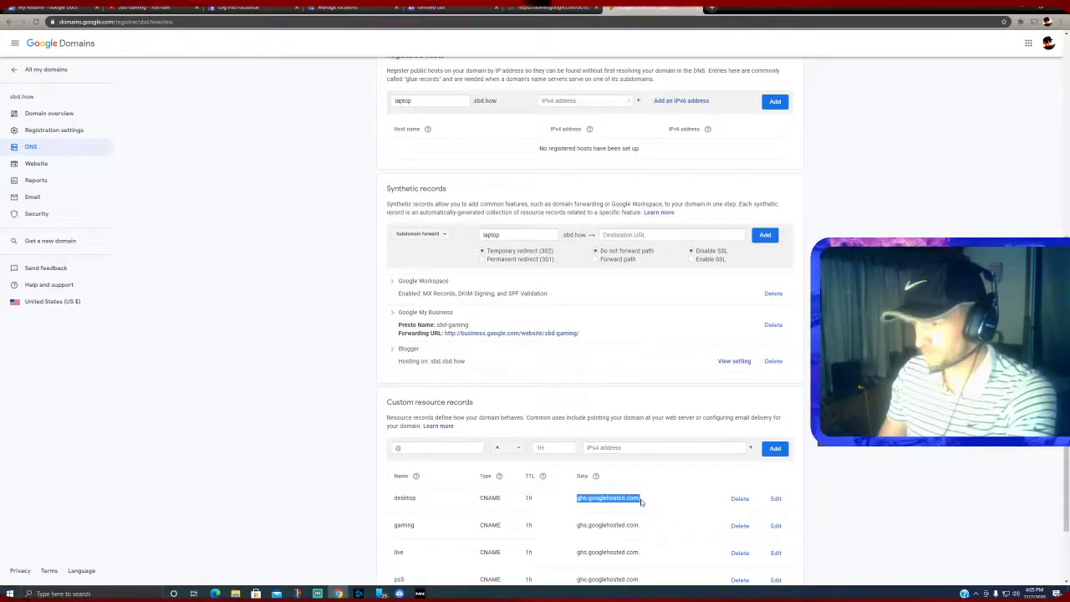
right_click(635, 499)
left_click(656, 506)
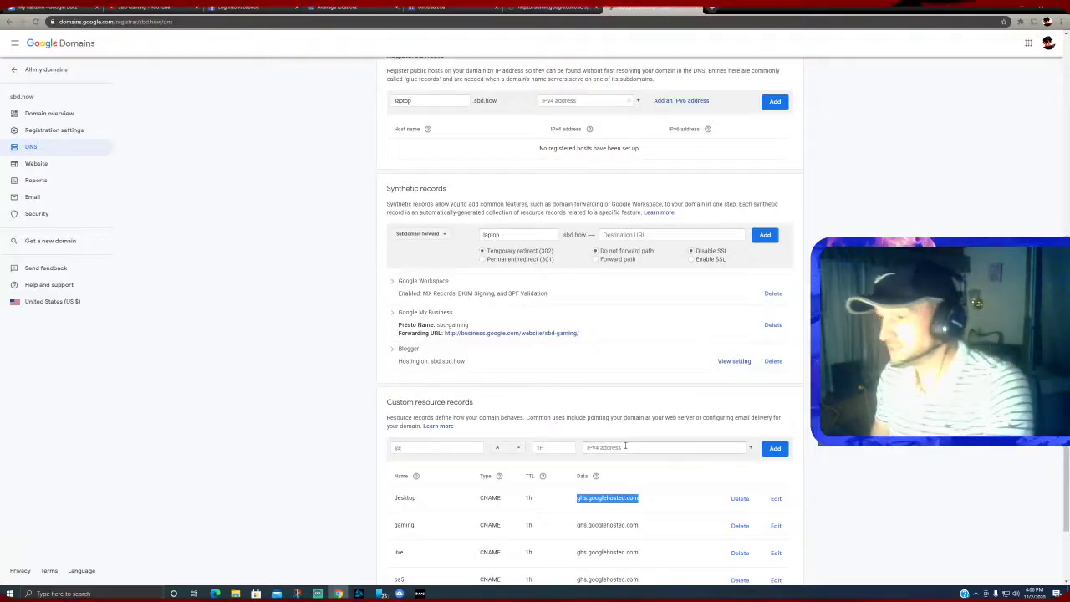
right_click(625, 446)
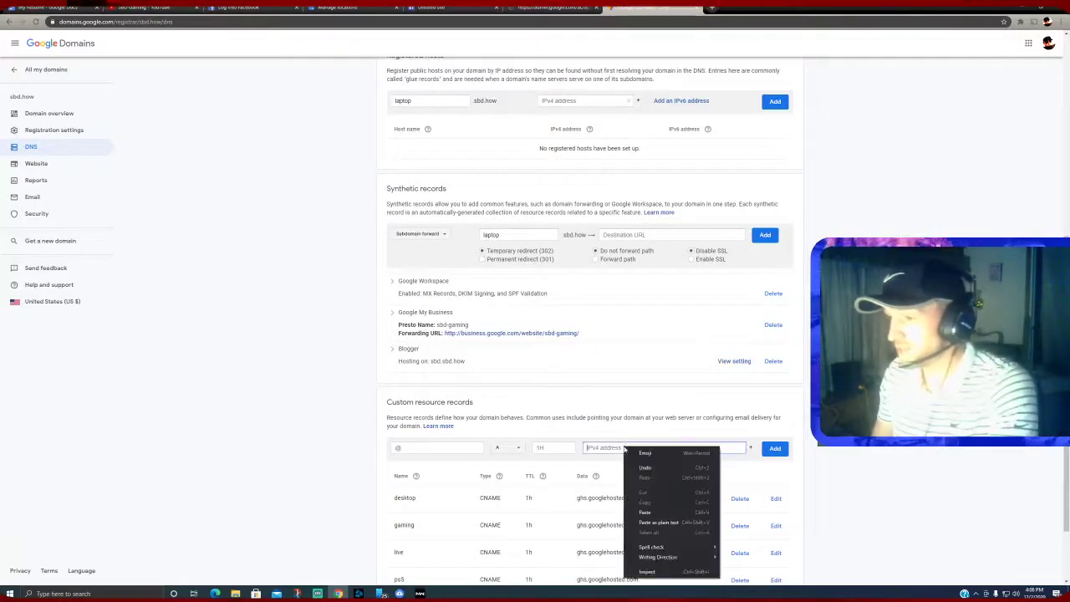
left_click(645, 512)
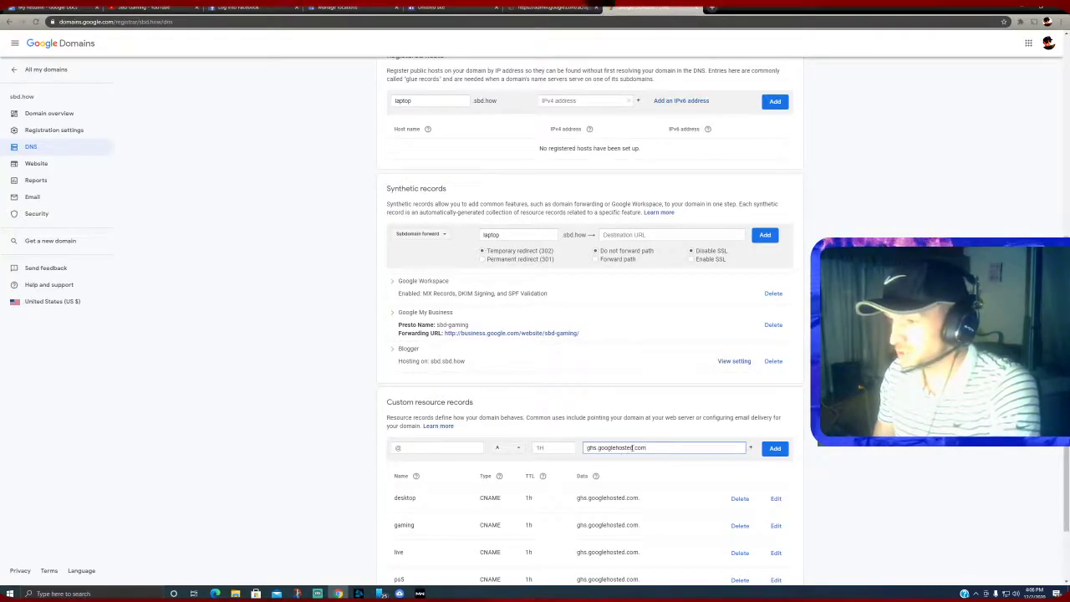
- Add the new custom resource record with the name laptop and type CNAME, and return to the custom URL setup in Google Admin
left_click(437, 448)
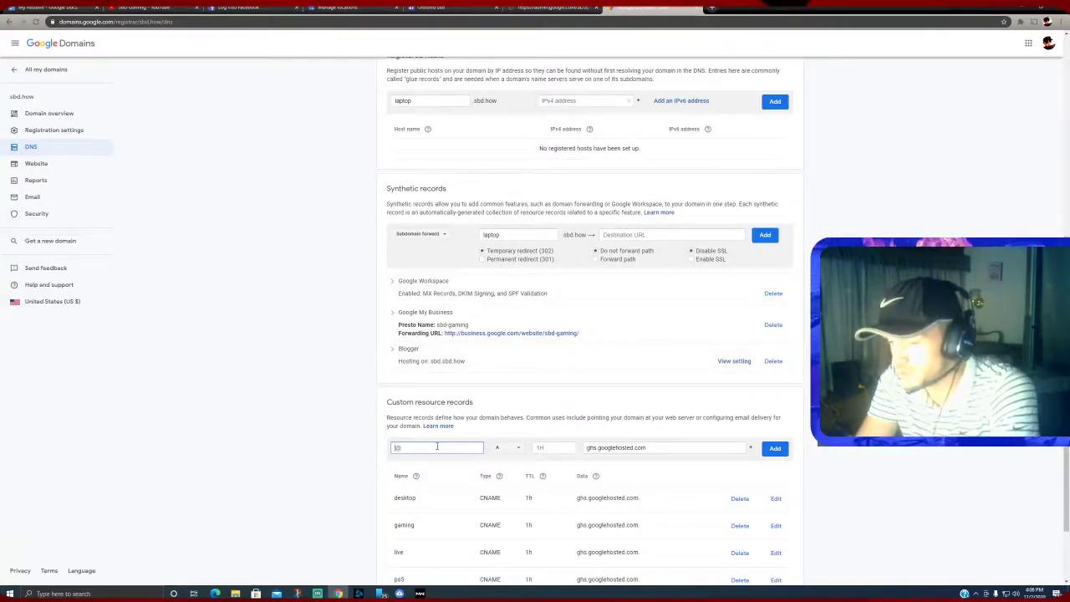
type("laptop")
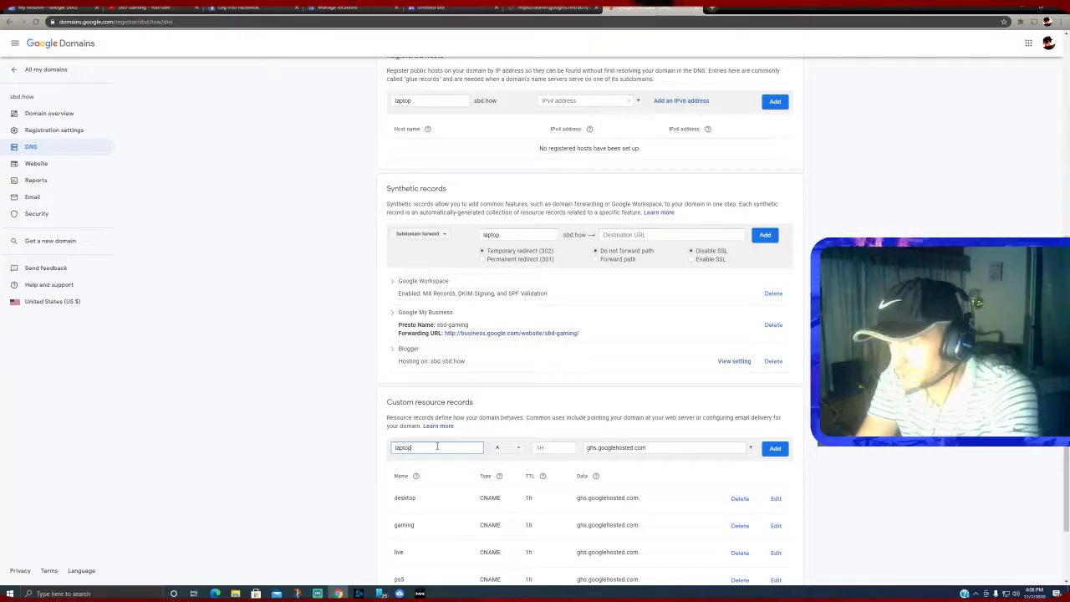
left_click(507, 448)
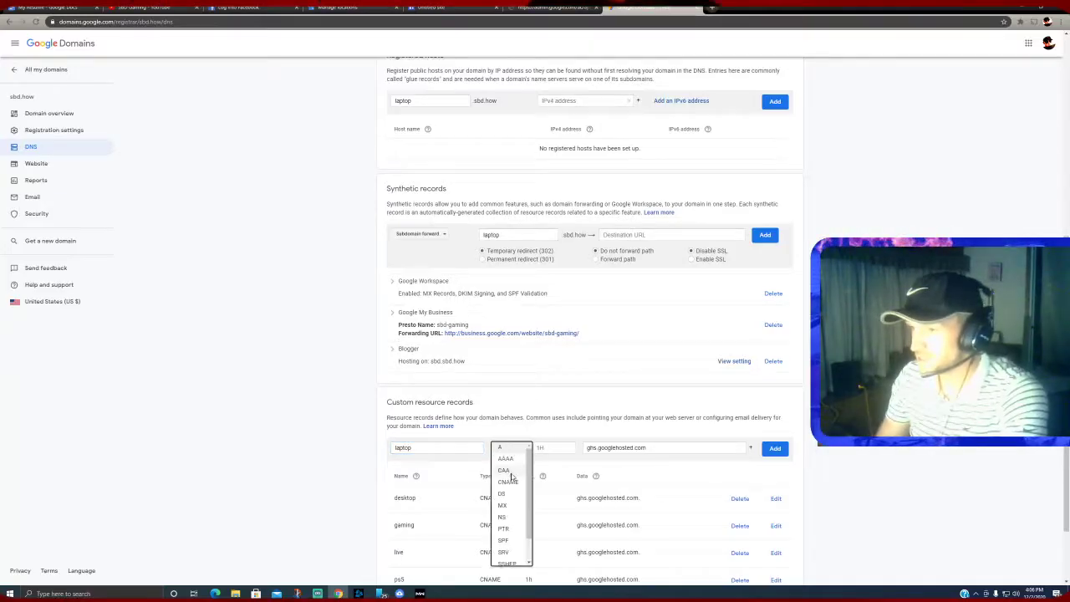
left_click(508, 482)
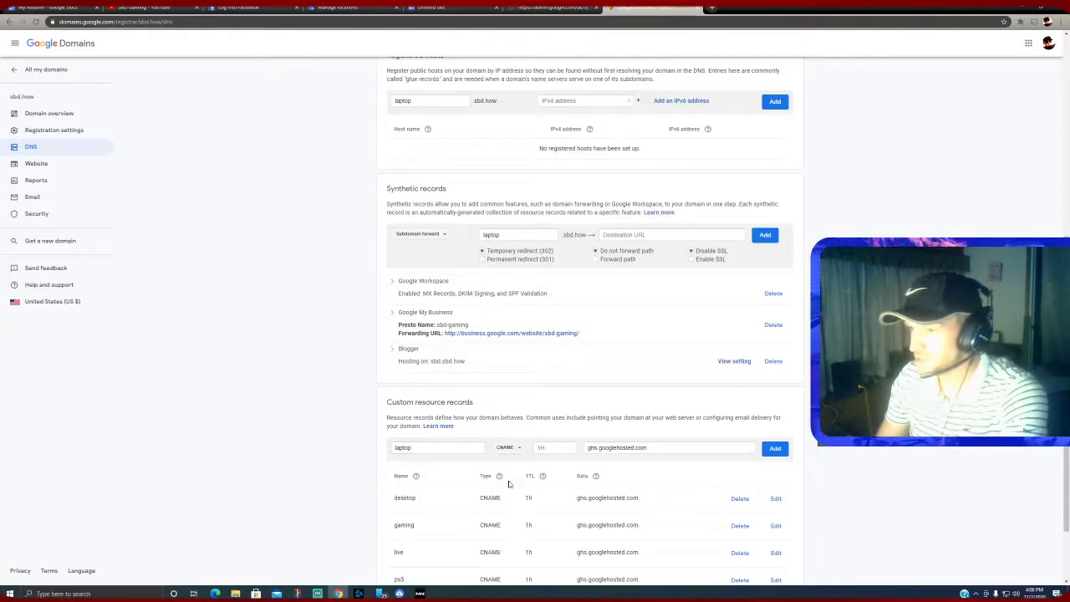
left_click(775, 451)
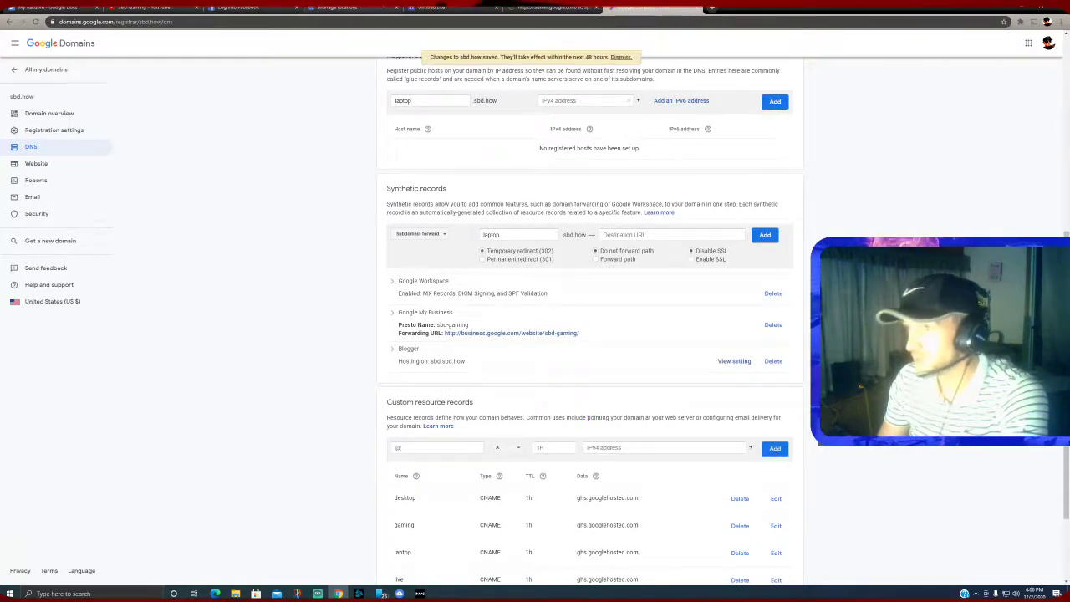
left_click(552, 6)
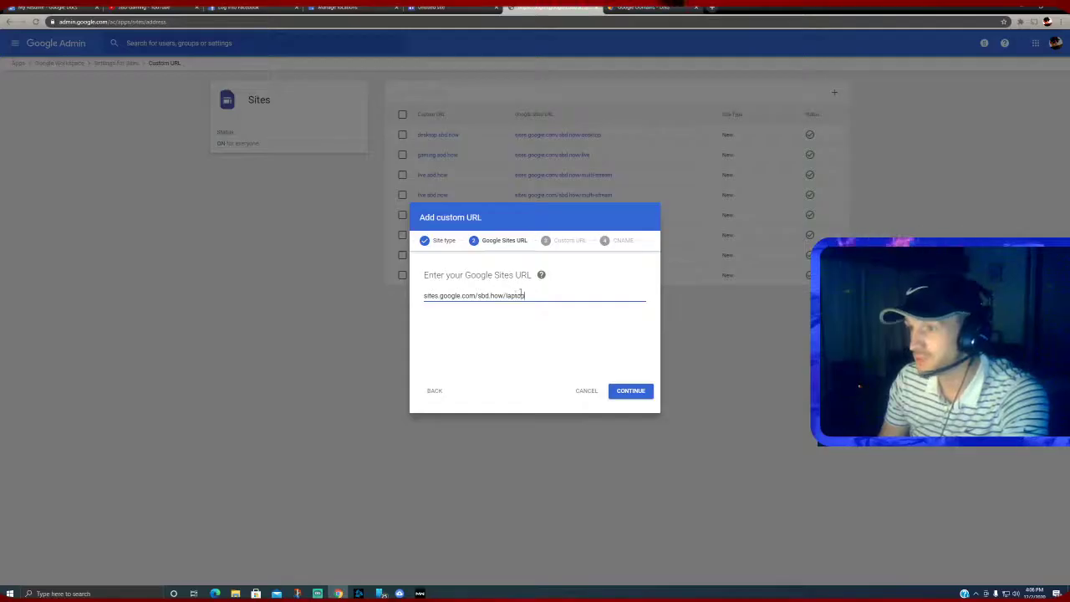
- Choose laptop.sbd.how as the custom URL for the sites.google.com/sbd.how/laptop site and add it
left_click(630, 391)
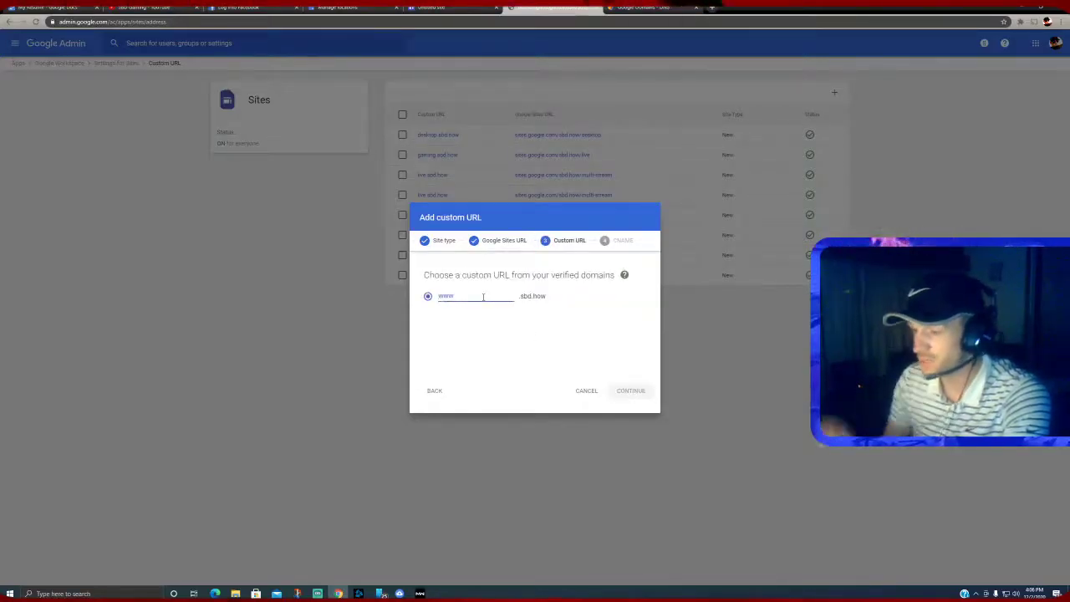
type("lapto")
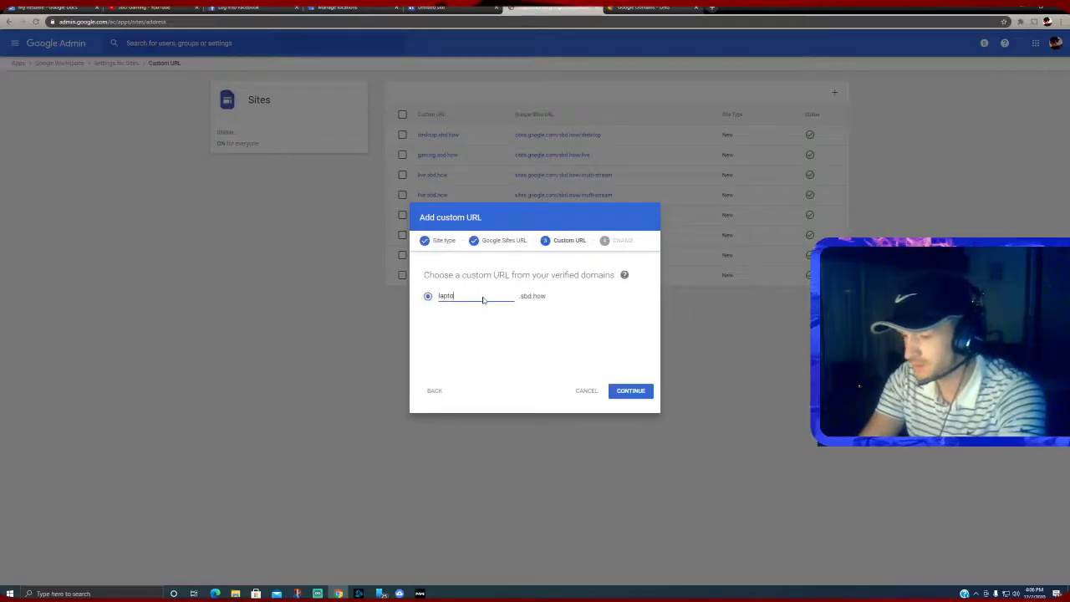
type("p")
left_click(629, 390)
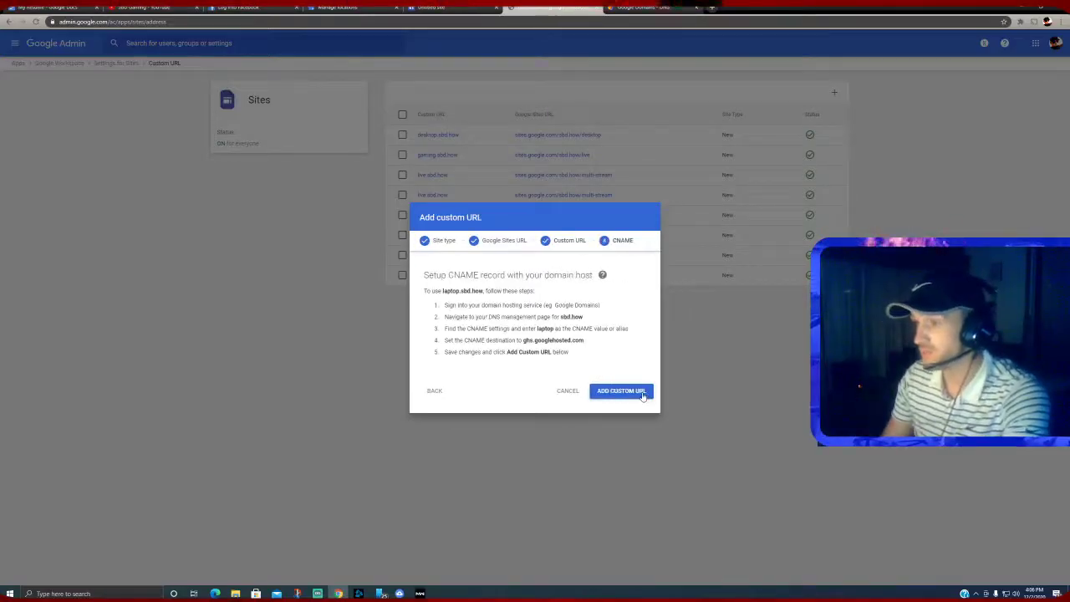
left_click(637, 393)
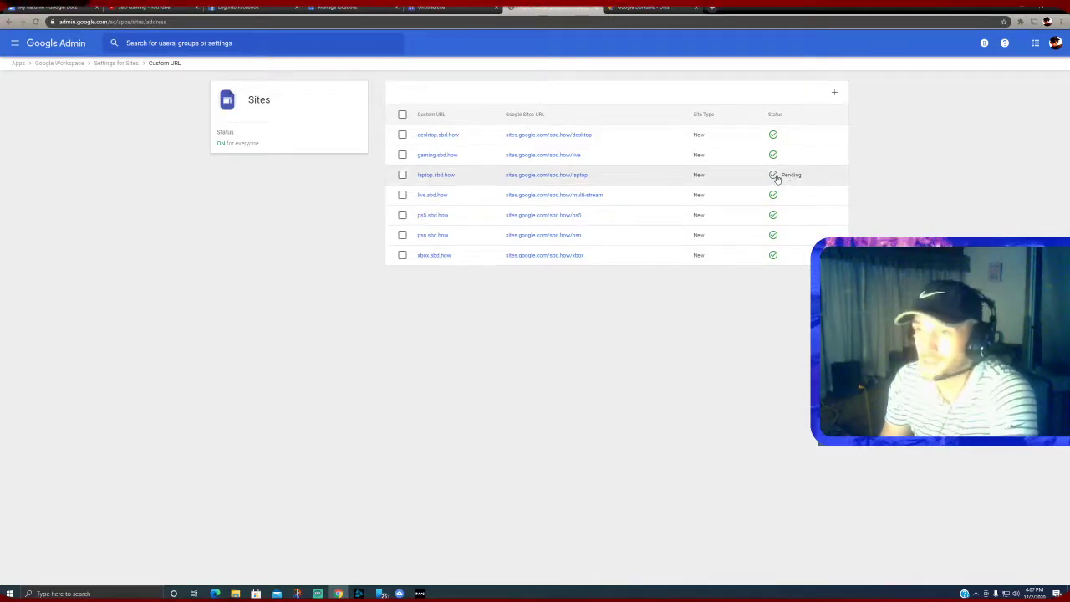
left_click(711, 7)
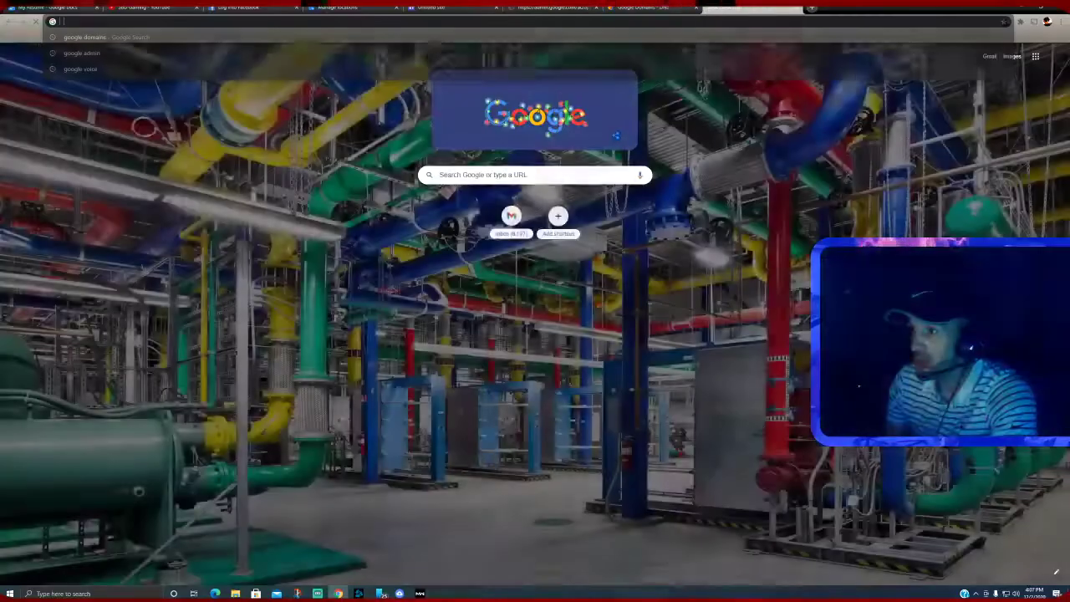
type("lap")
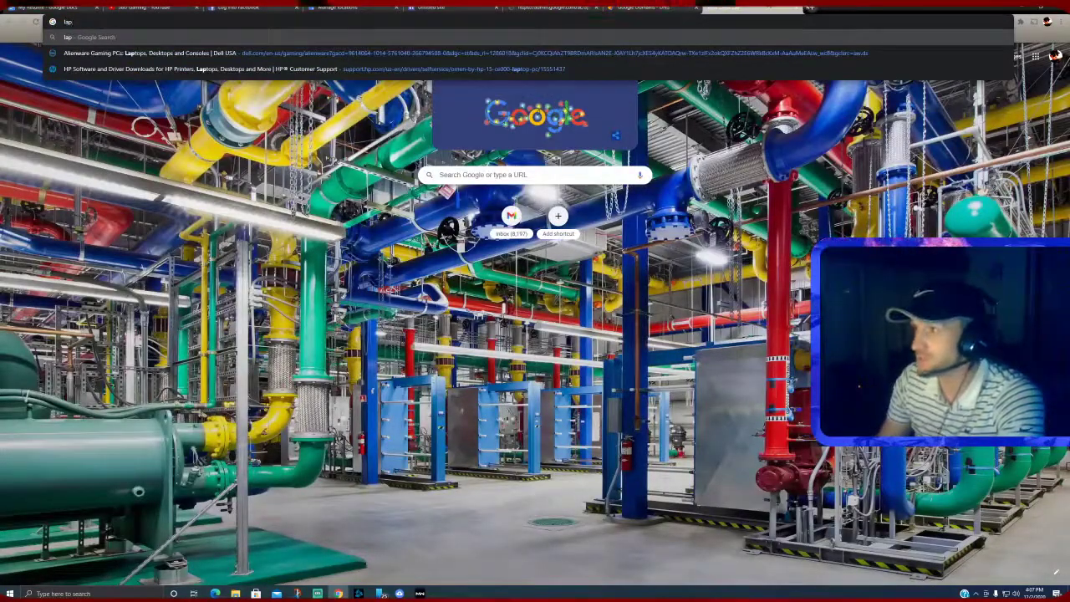
key("ctrl+w")
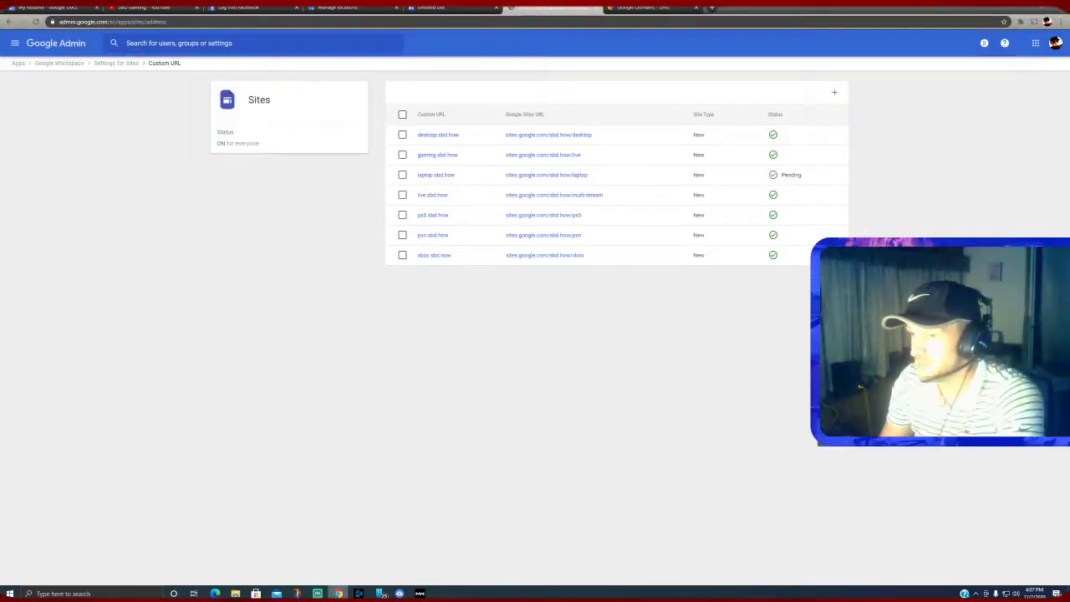
- Try to load laptop.sbd.how in a new incognito window, retry it once and close the window
right_click(338, 594)
left_click(342, 533)
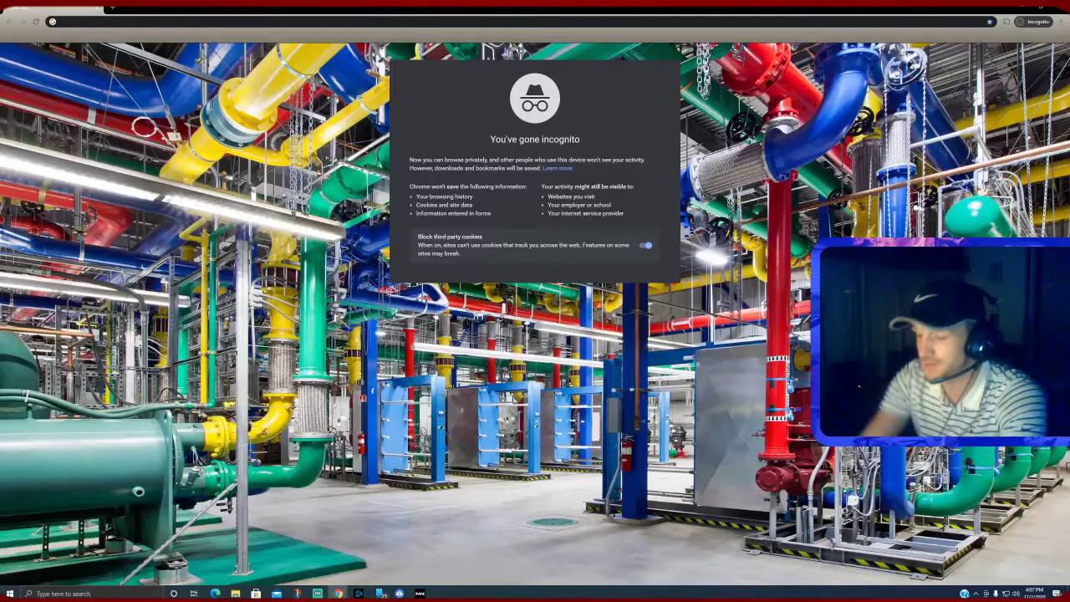
type("lap")
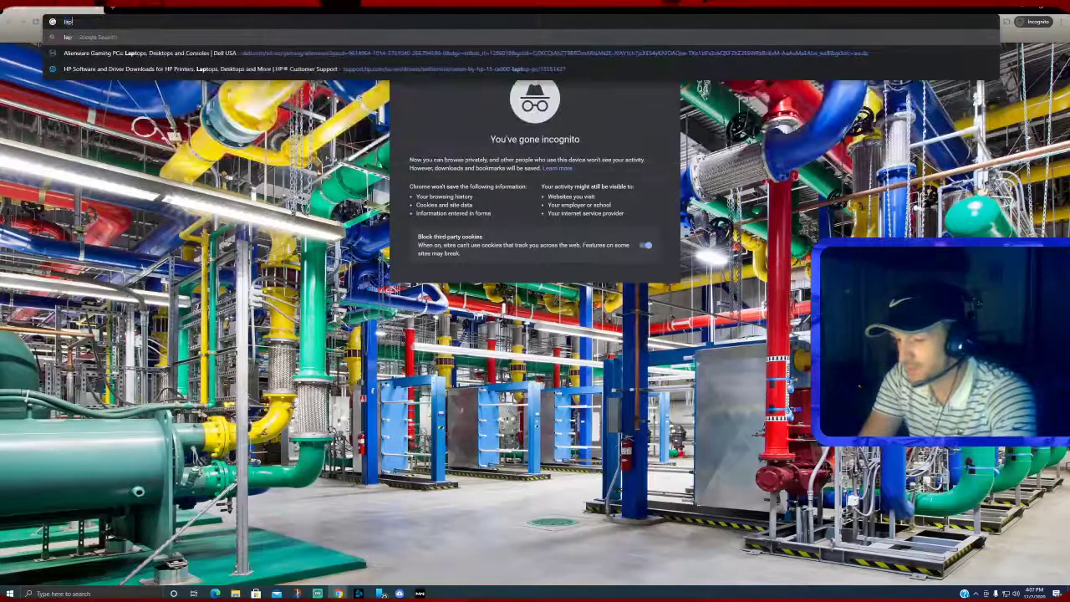
type("top.s")
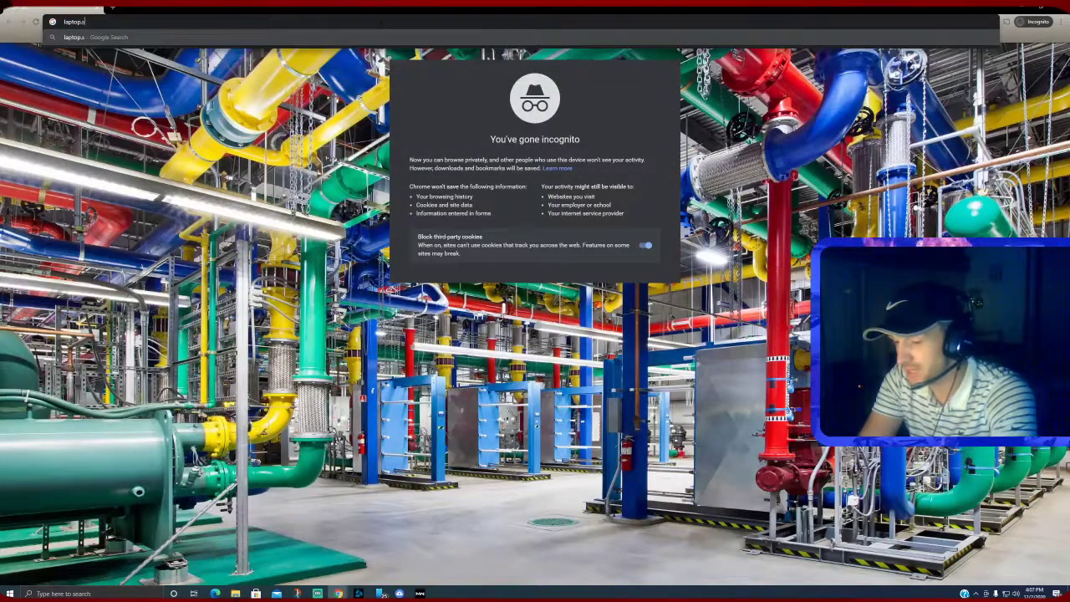
type("bd.how")
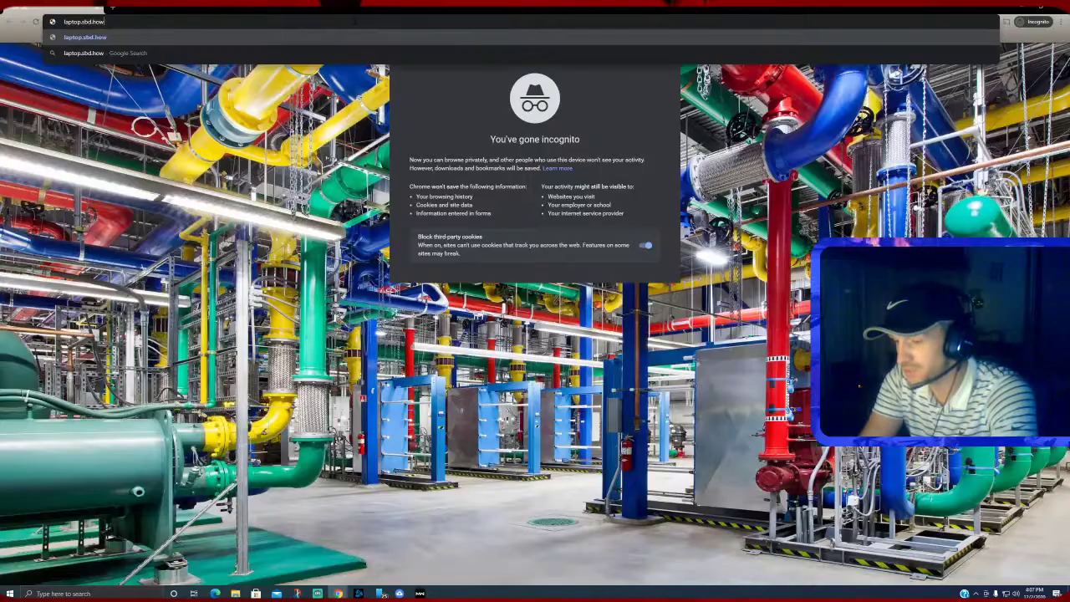
key("Return")
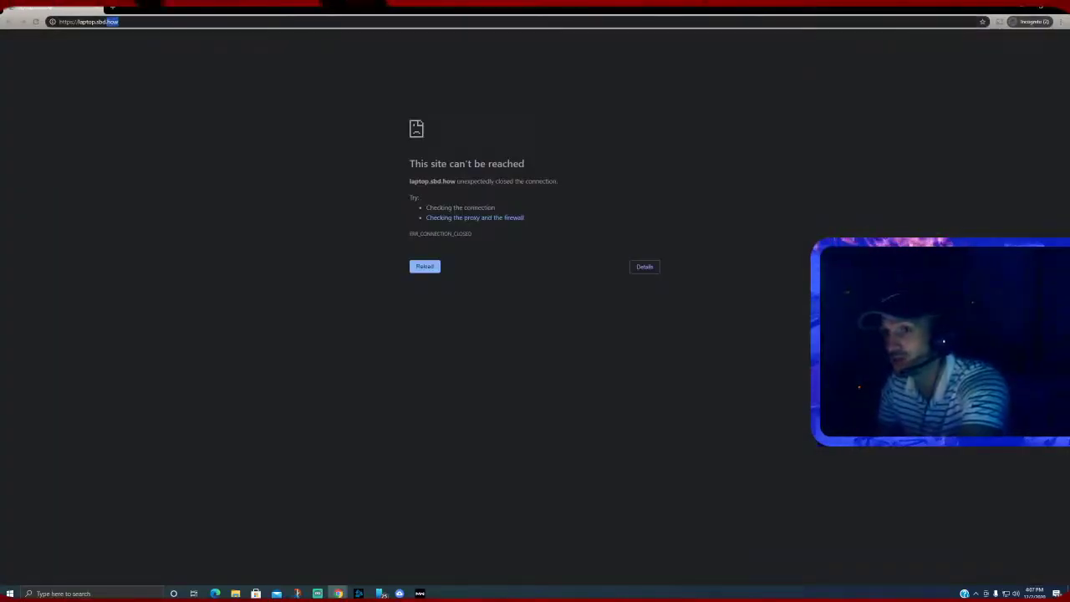
key("Return")
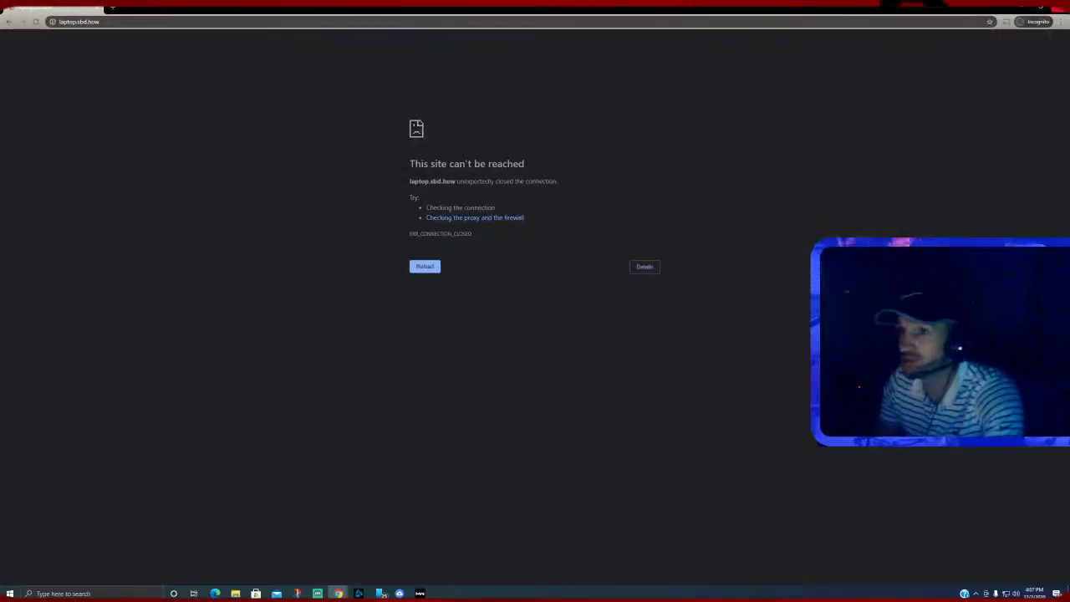
key("ctrl+w")
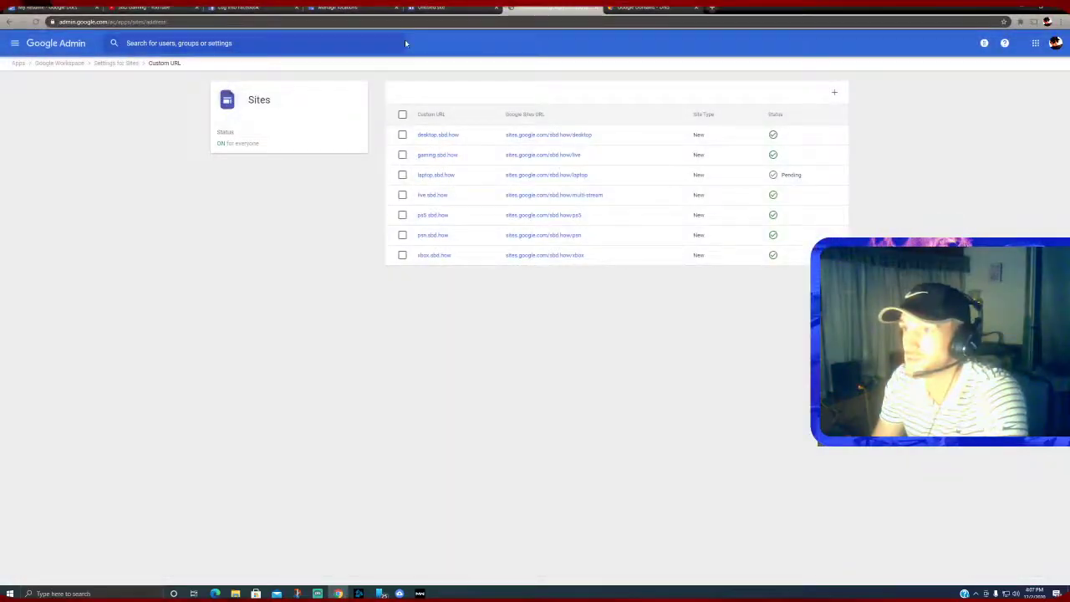
- Return to the Google Sites editor with the Laptop page and close its publish settings
left_click(337, 6)
left_click(432, 7)
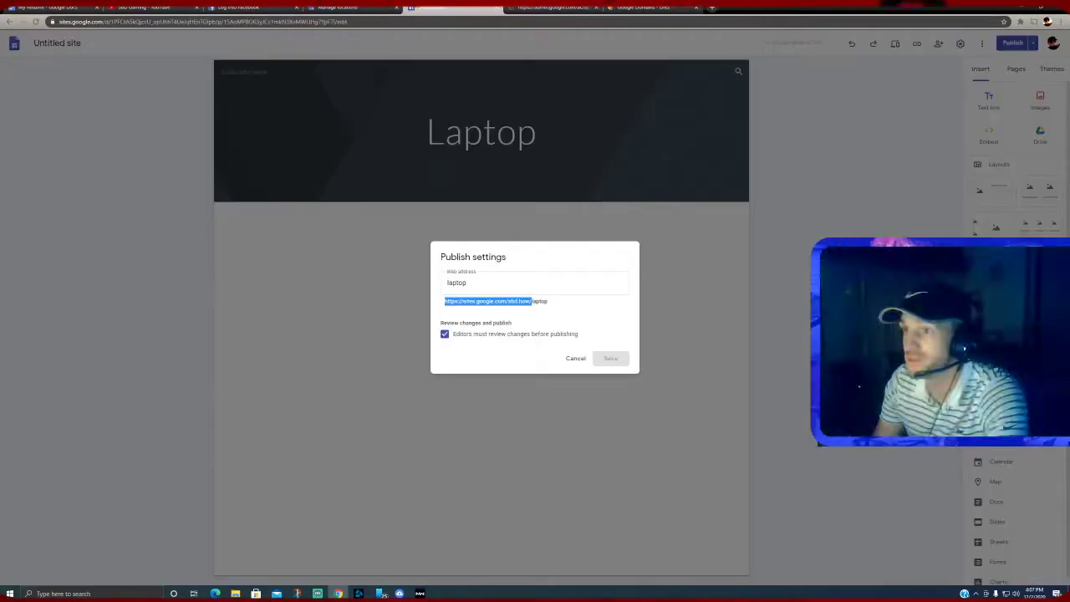
left_click(664, 303)
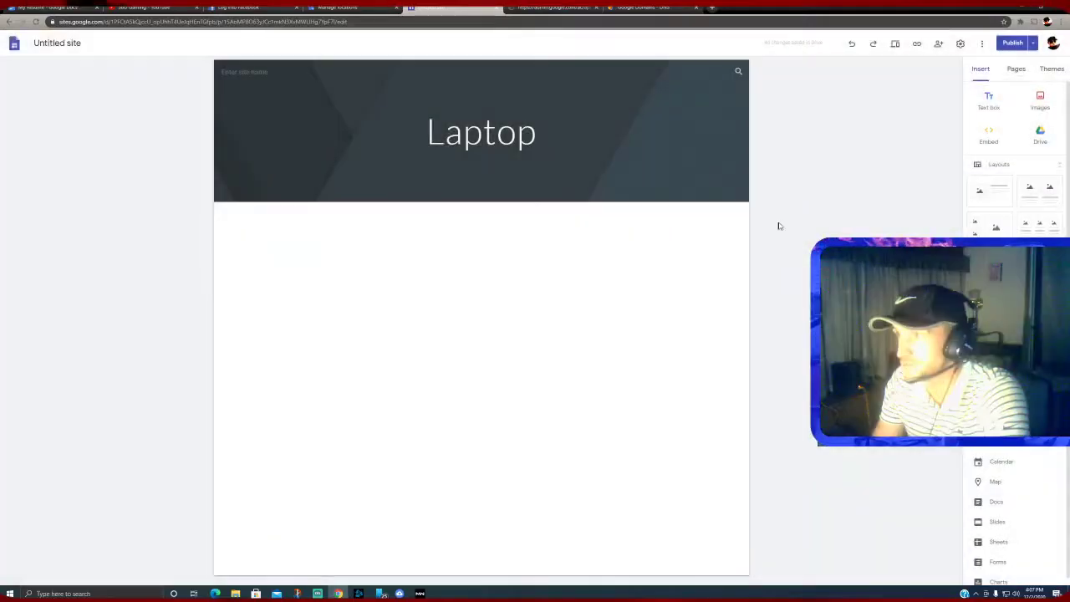
- Change the published site's link access to Public in the sharing settings, leaving the draft's access as is
left_click(940, 46)
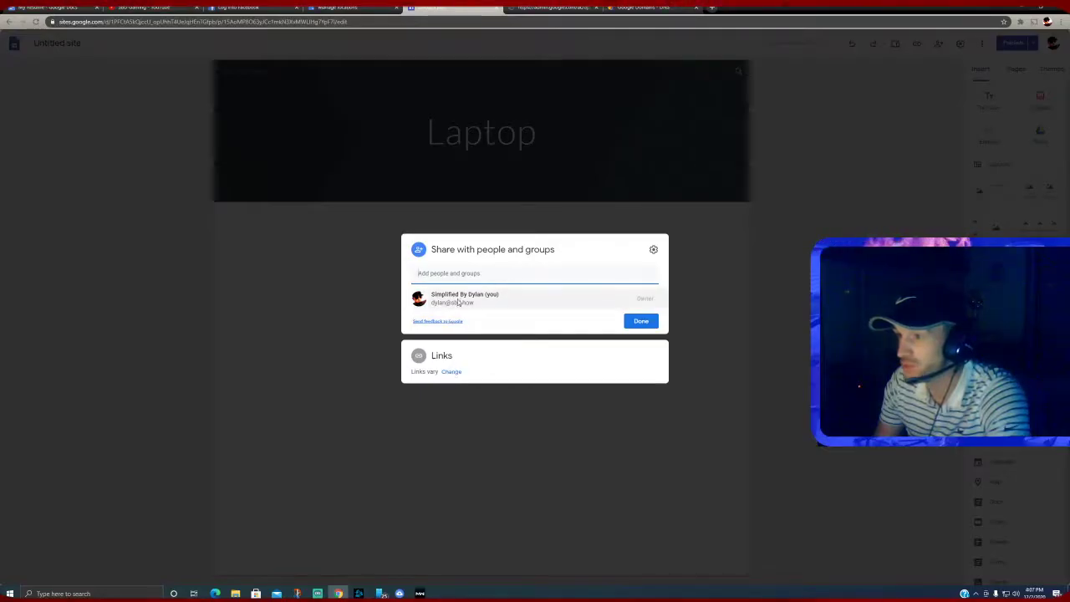
left_click(654, 249)
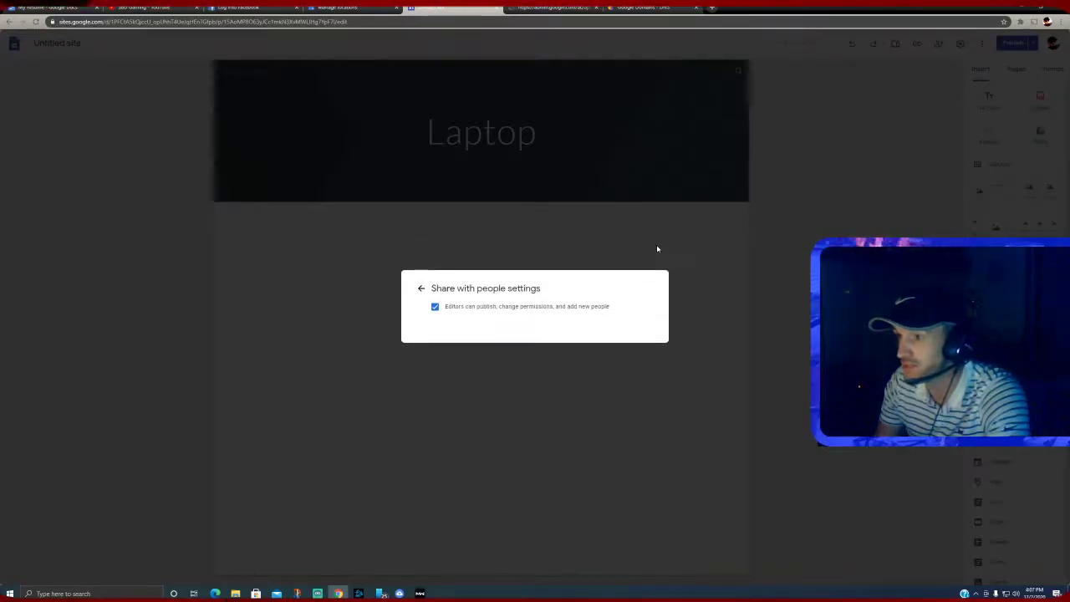
left_click(415, 287)
left_click(452, 372)
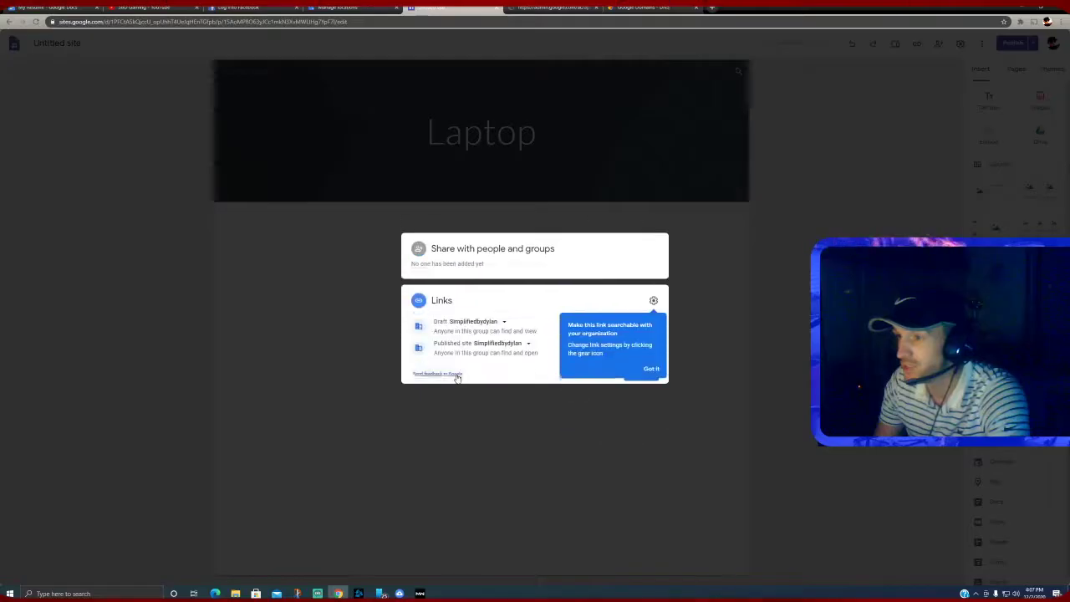
left_click(500, 341)
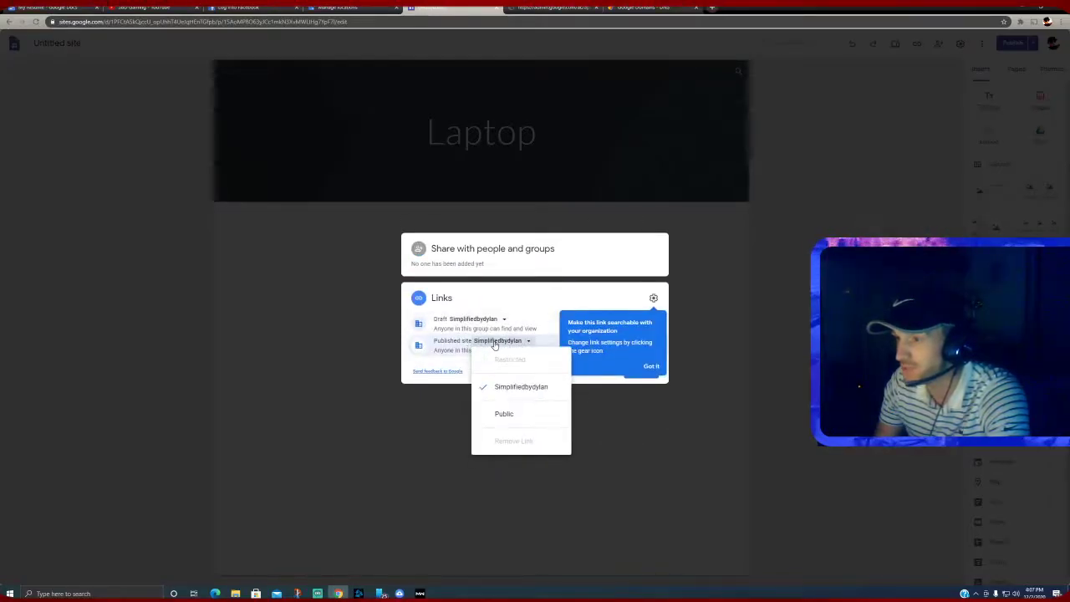
left_click(510, 415)
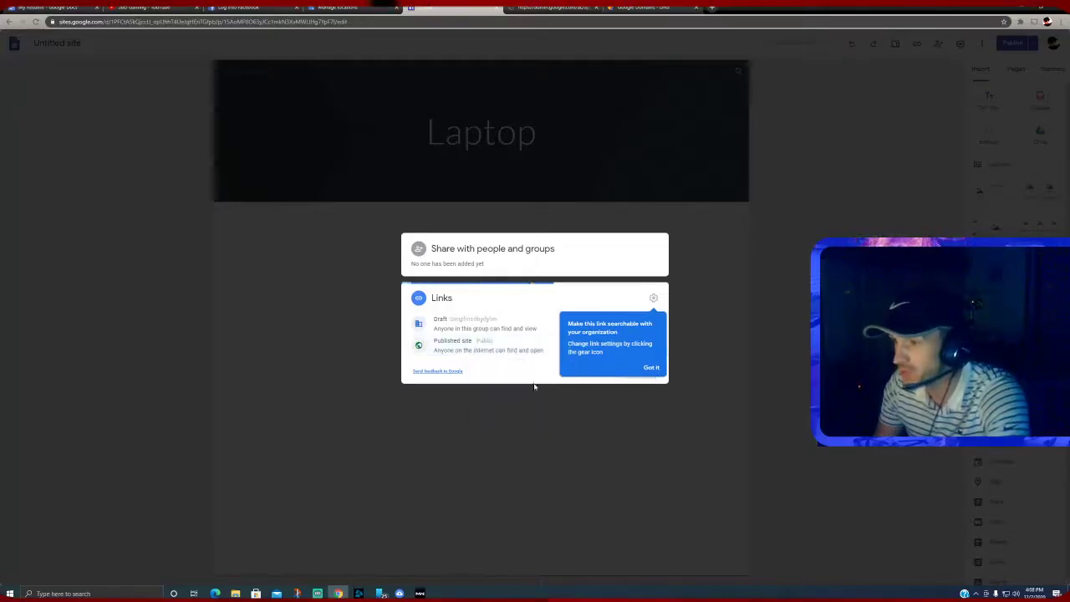
left_click(646, 367)
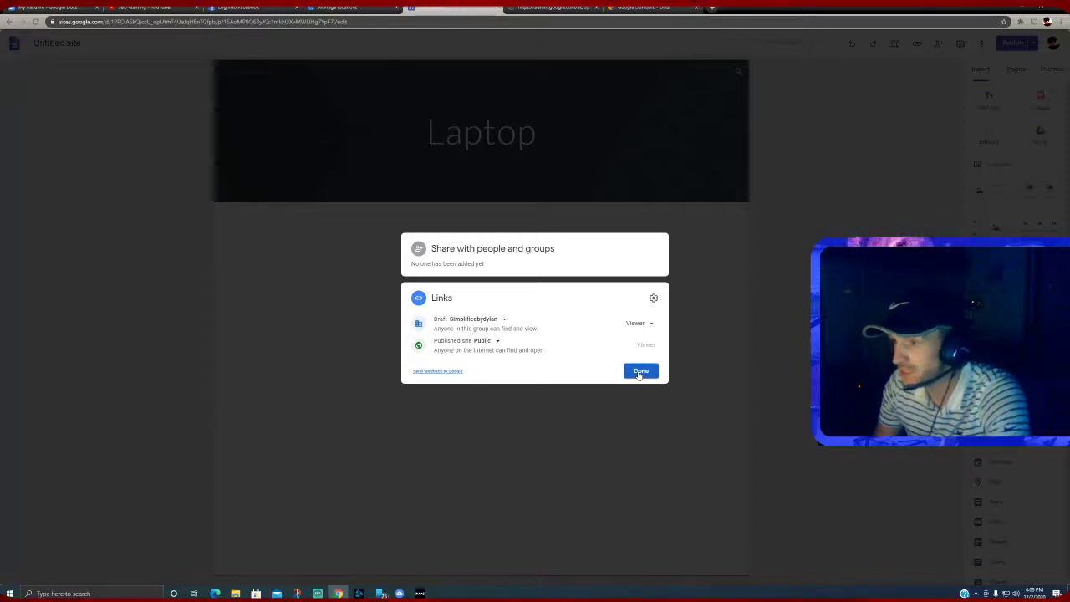
left_click(640, 372)
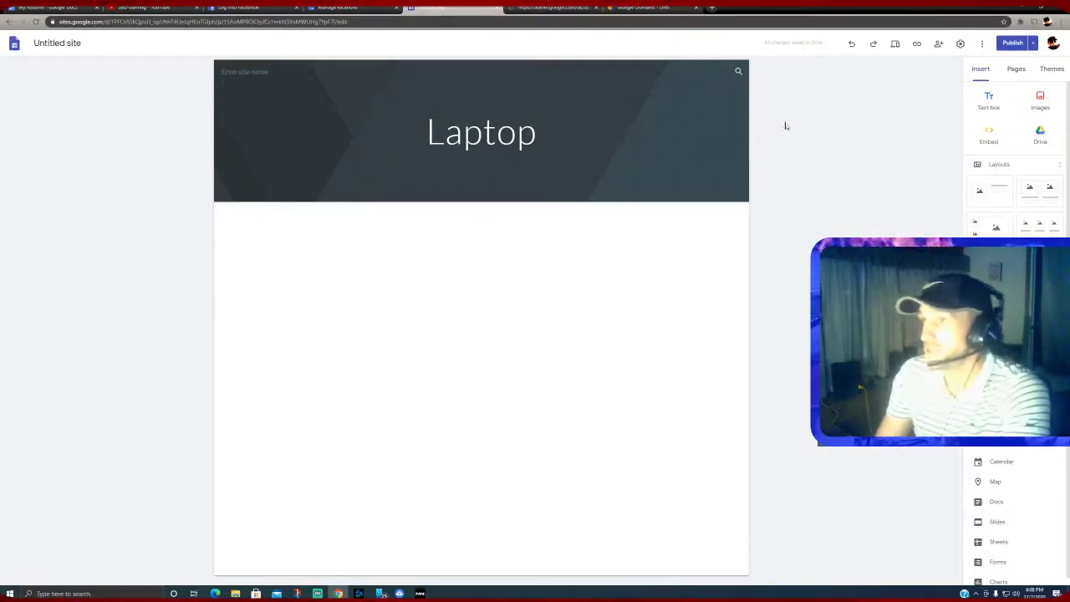
- Check the site for unpublished changes in the publish review and return to the editor
left_click(1014, 44)
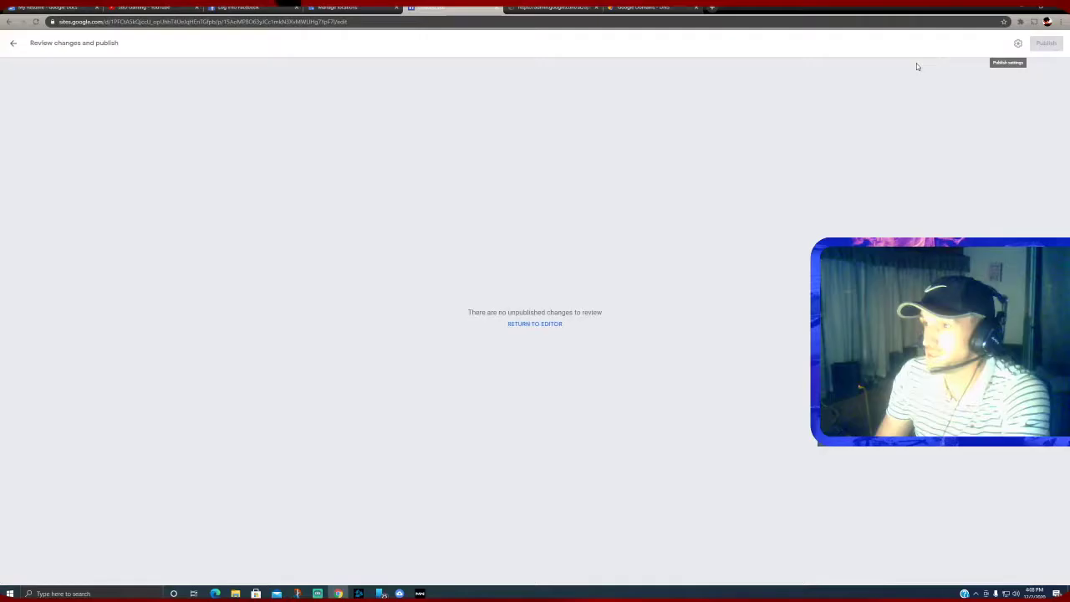
left_click(13, 42)
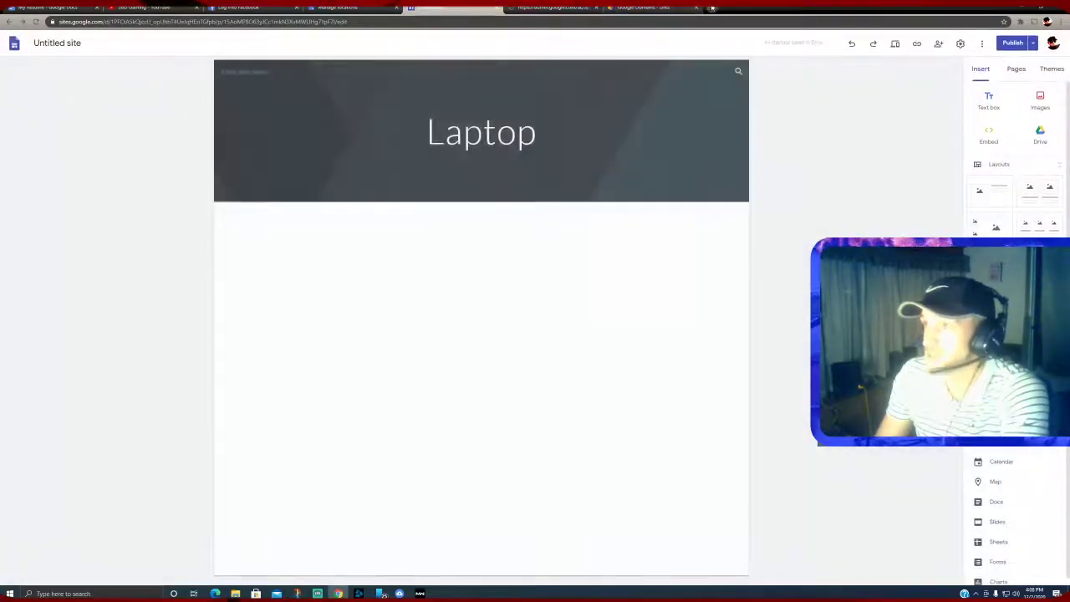
left_click(711, 7)
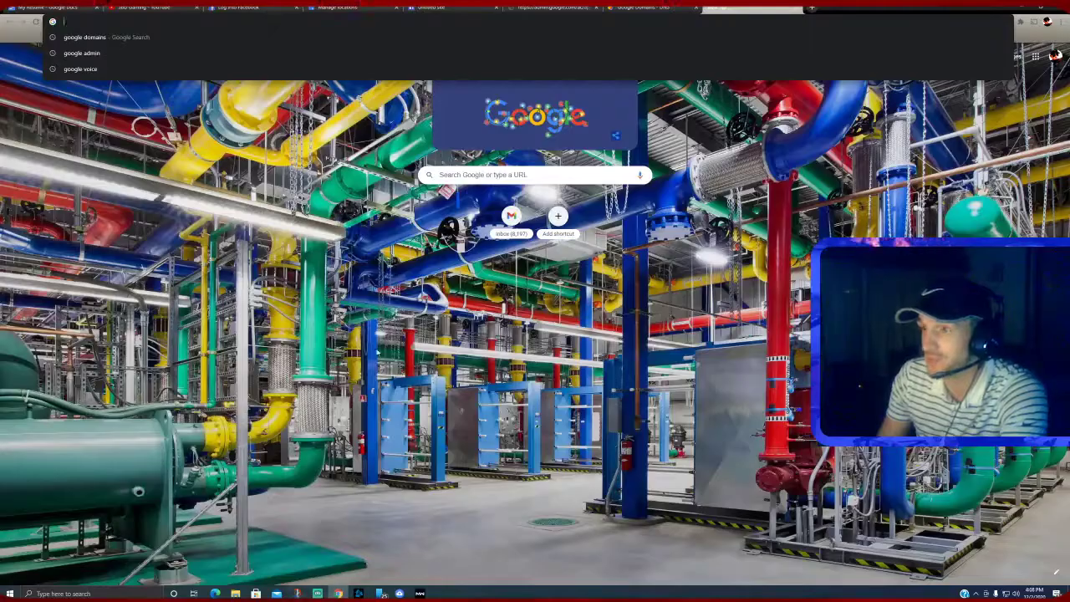
left_click(250, 7)
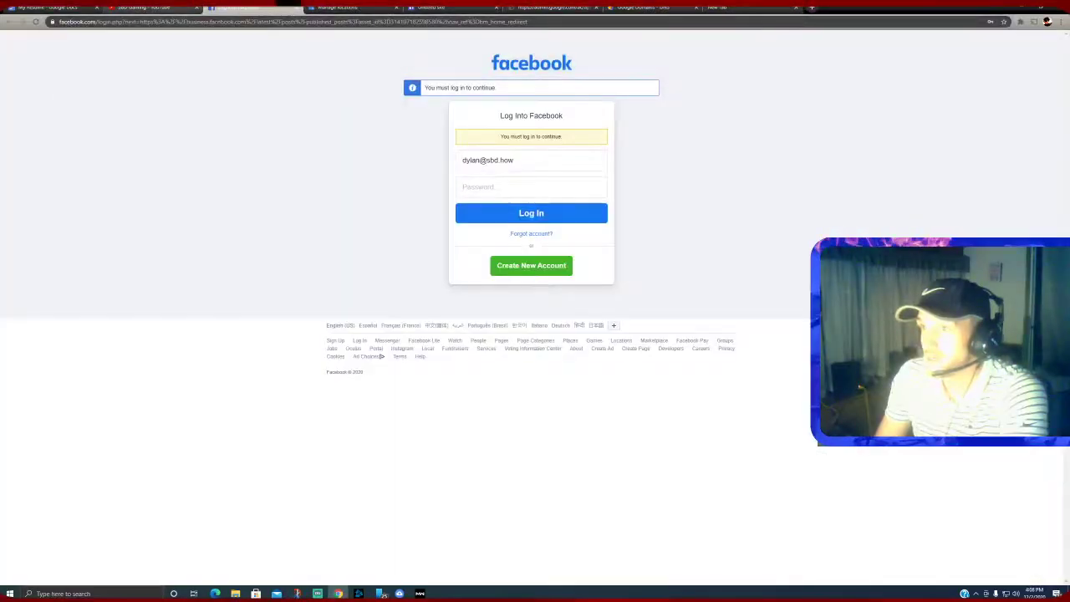
left_click(146, 7)
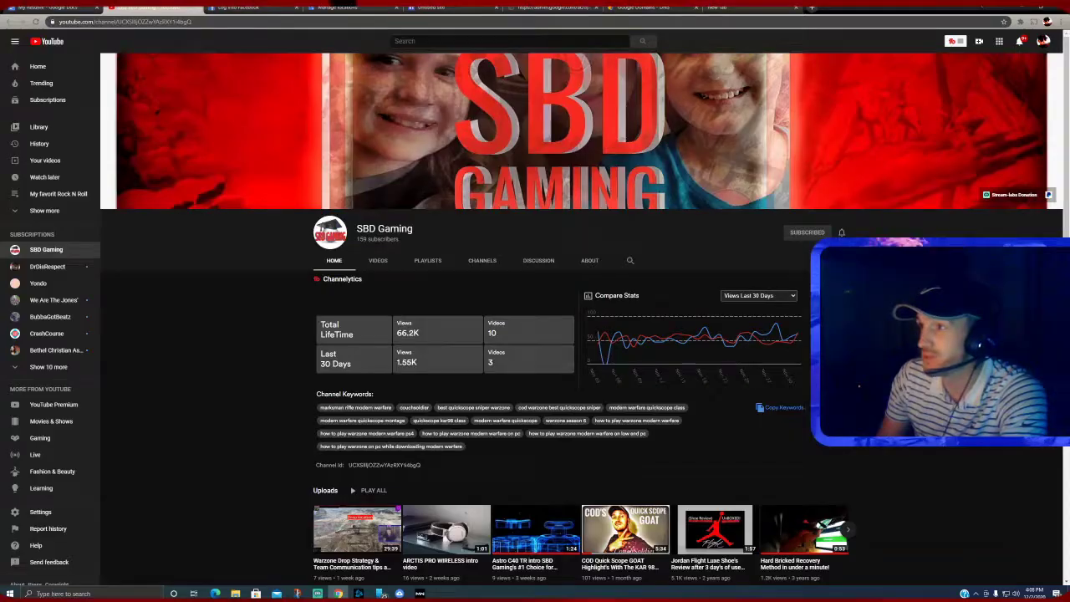
left_click(551, 8)
left_click(452, 8)
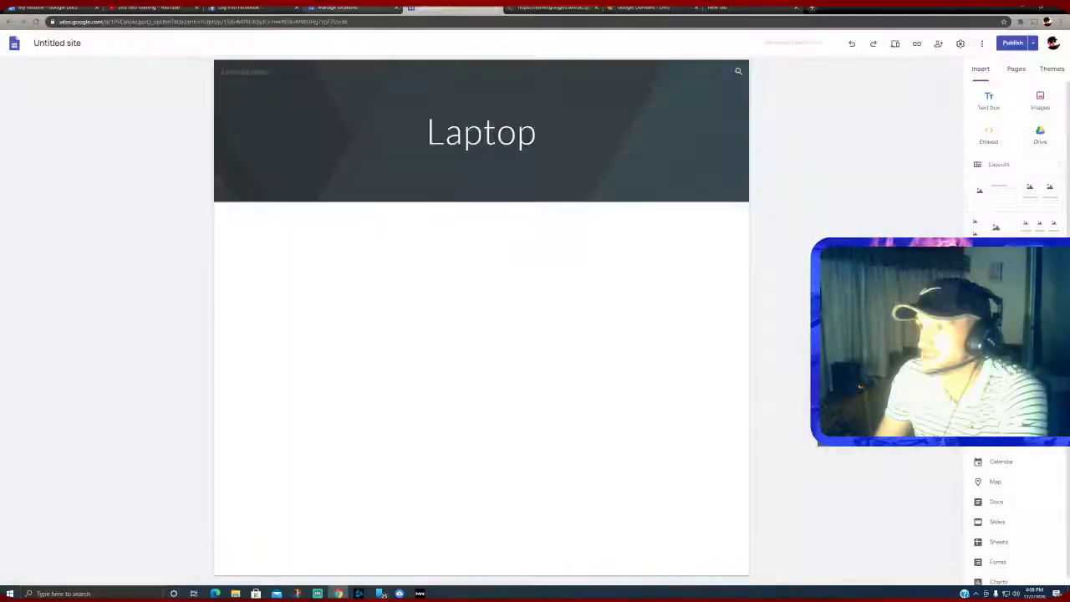
- Load laptop.sbd.how in a new browser tab to test the custom URL
left_click(809, 8)
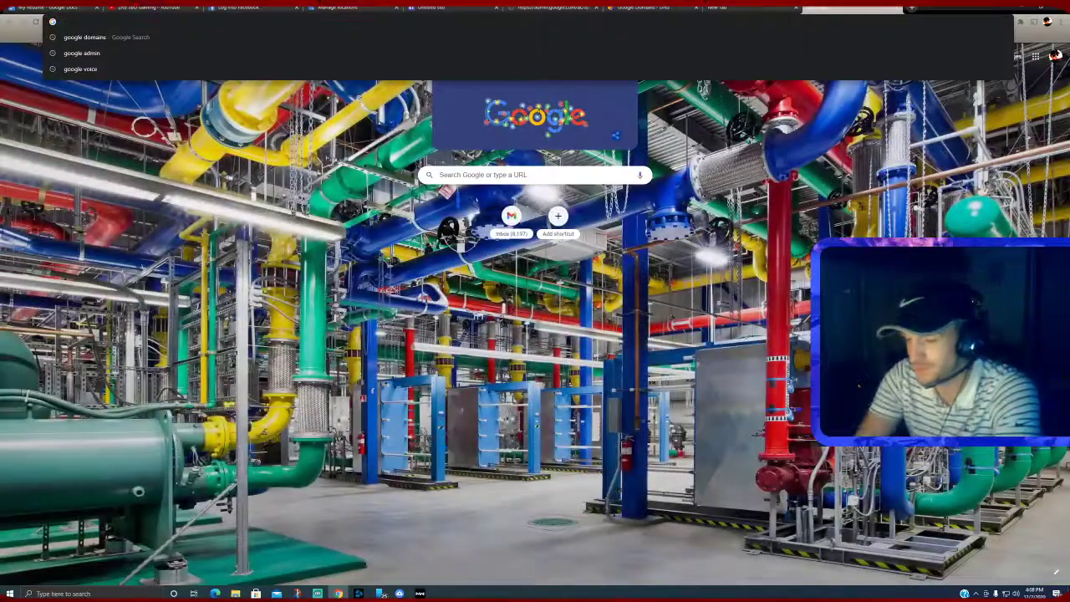
type("lapto")
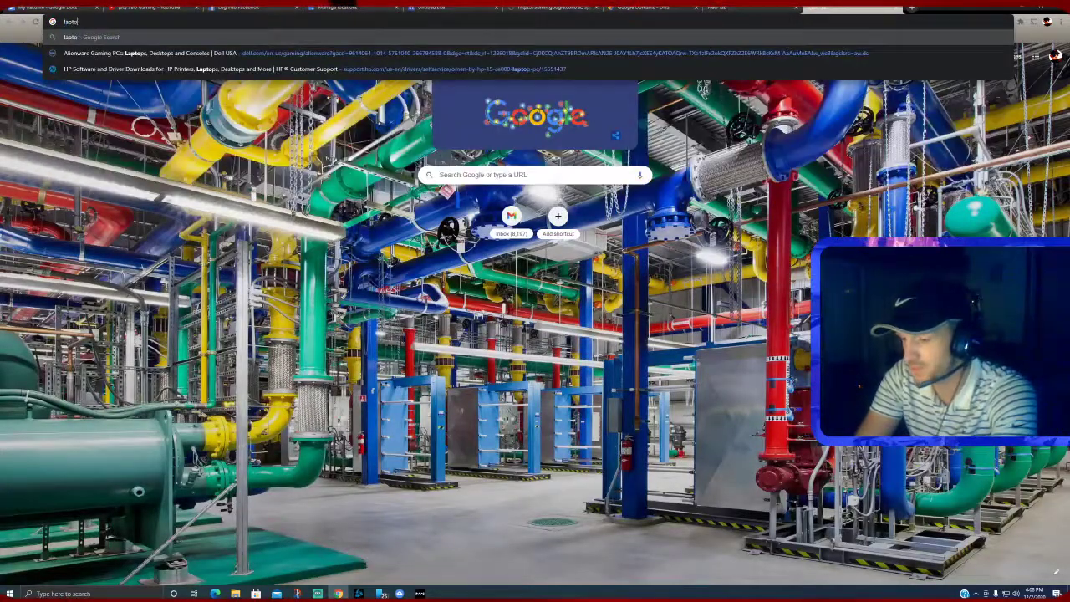
type("p.sho")
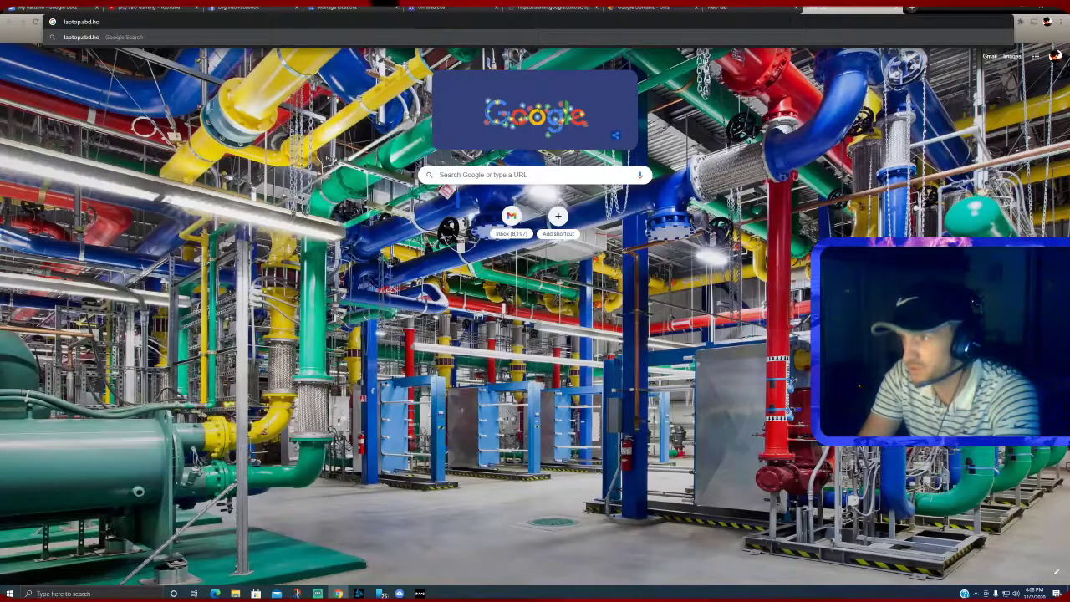
type(".how")
key("Return")
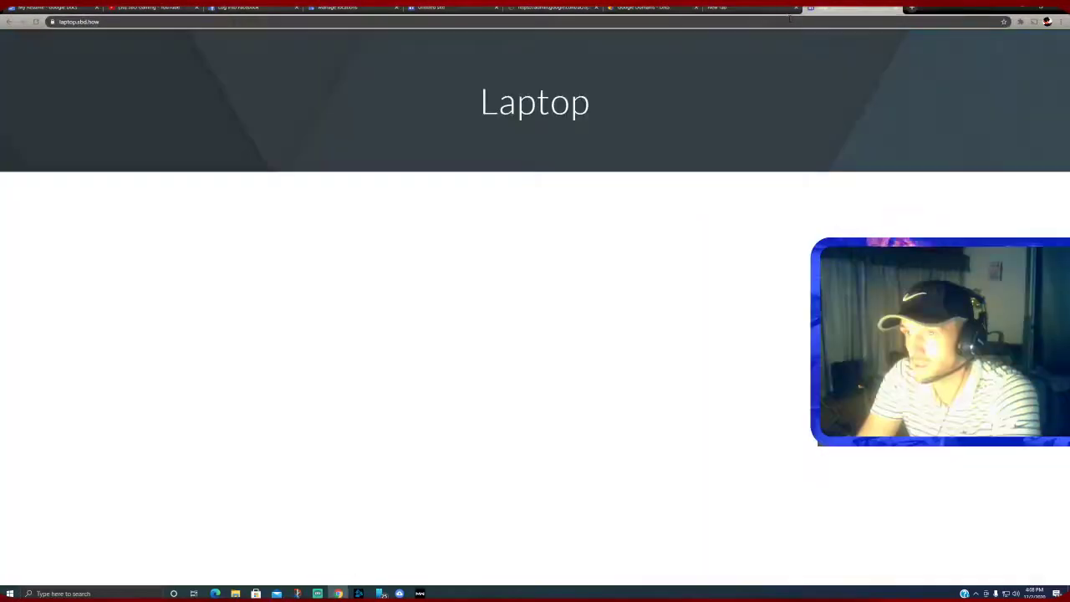